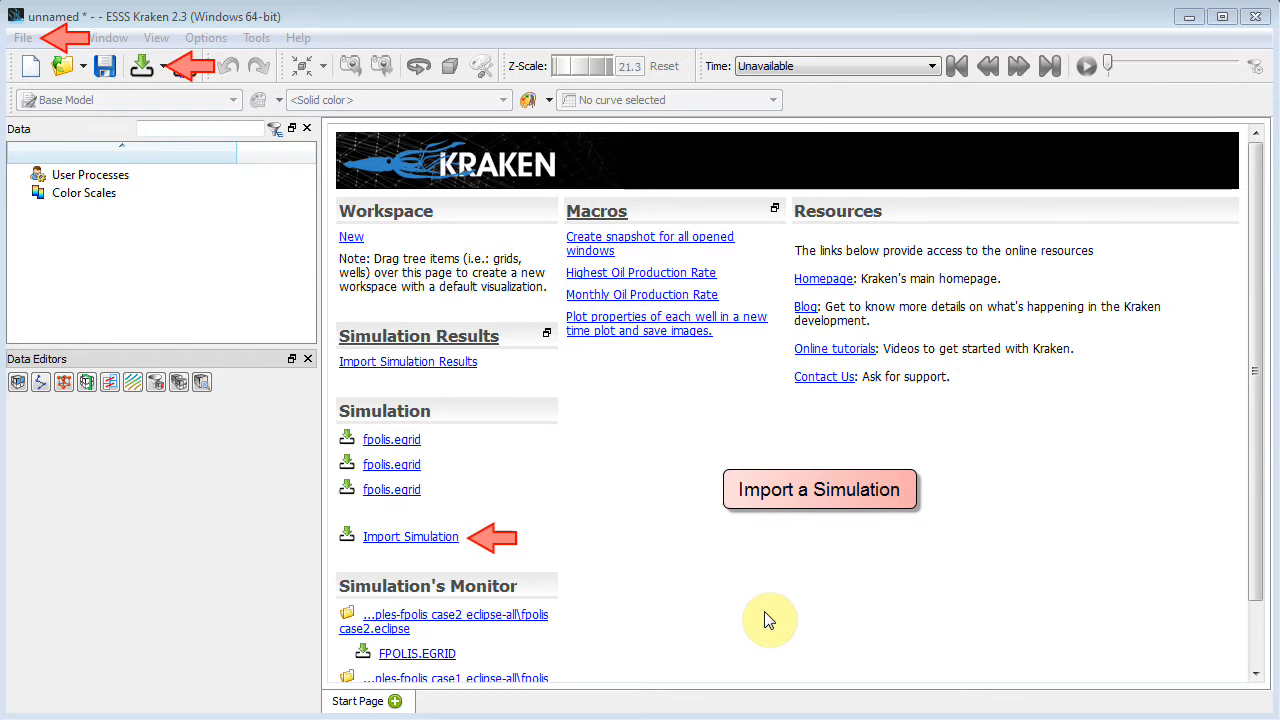
- Import the FPOLIS.EGRID simulation from the fpolis case2.eclipse folder
left_click(407, 539)
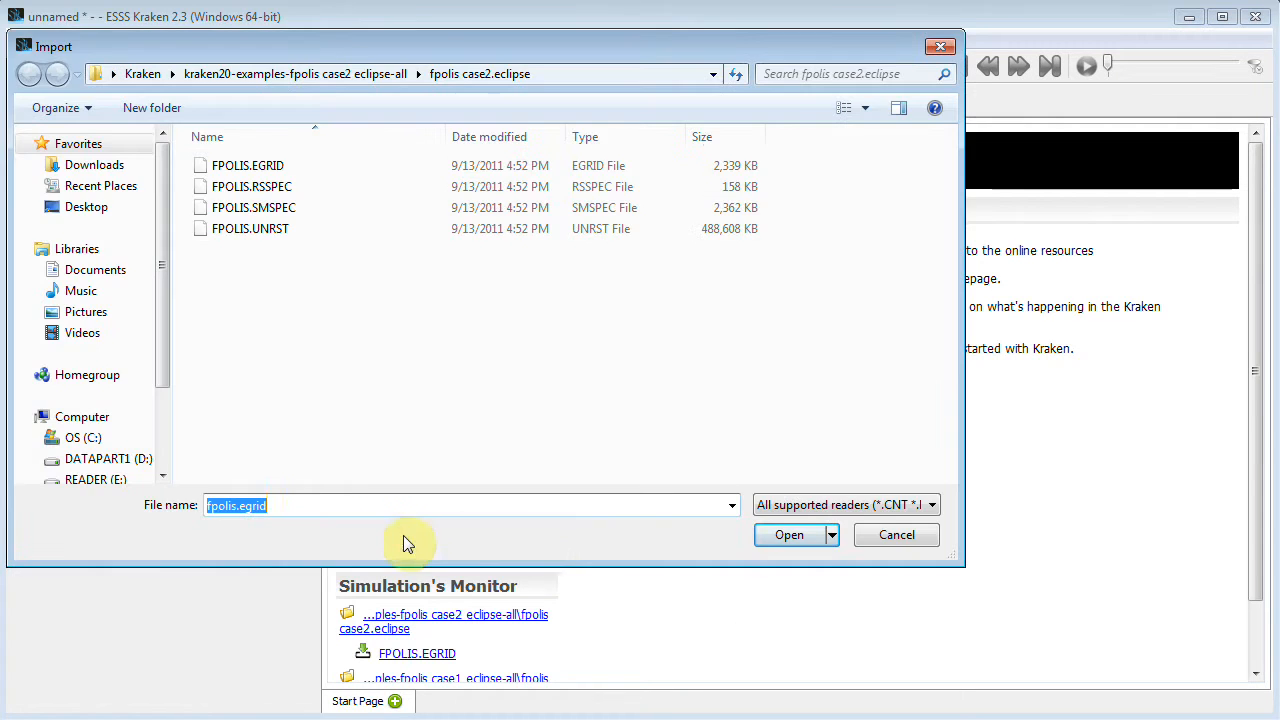
left_click(317, 166)
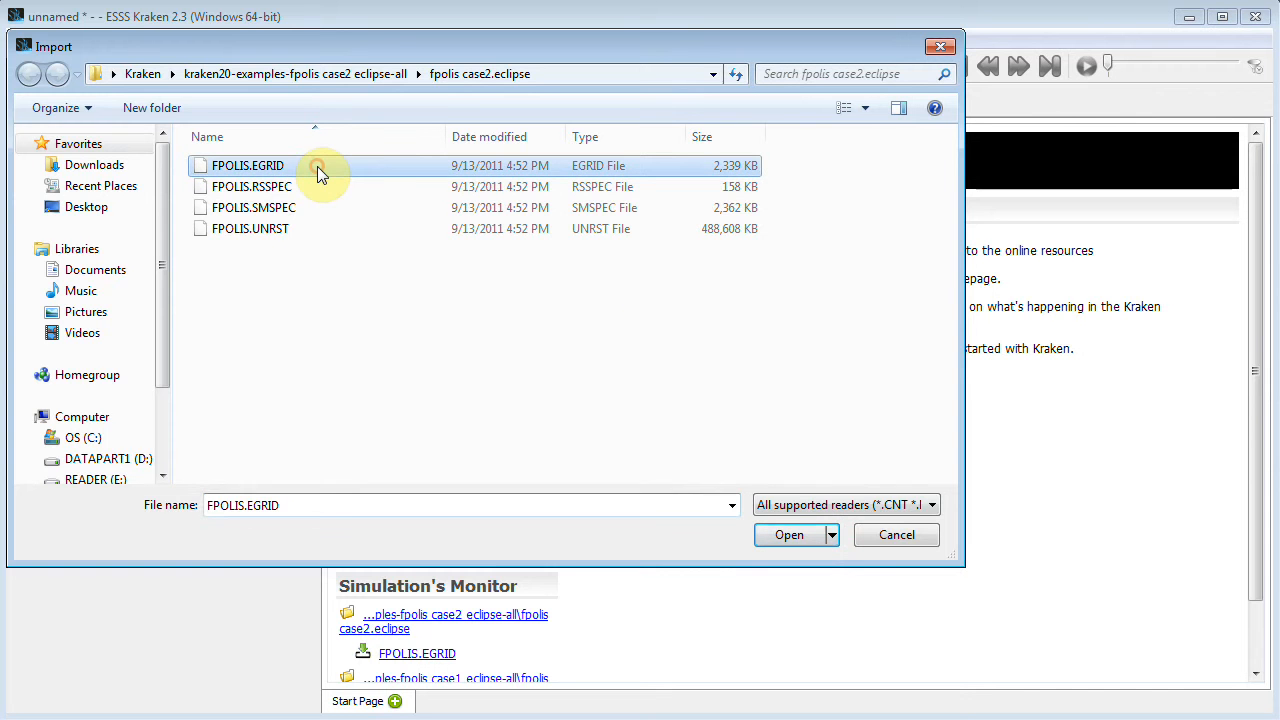
left_click(789, 535)
left_click(815, 594)
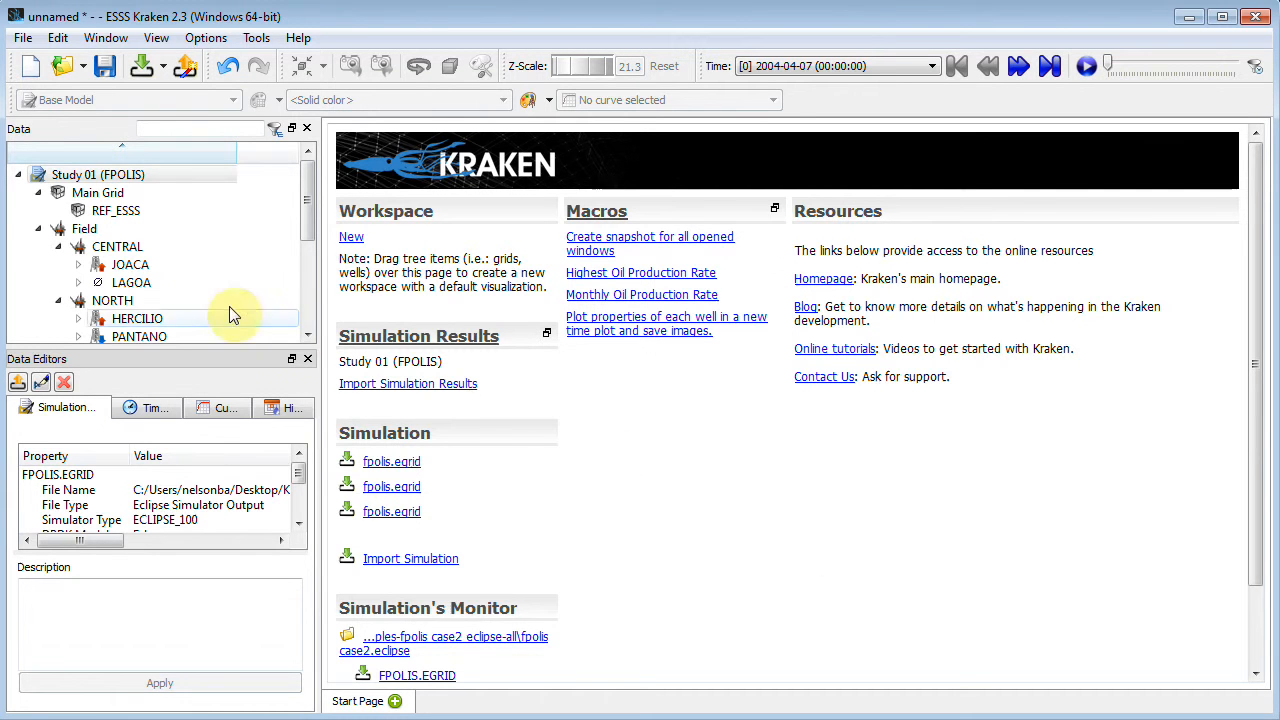
- Examine the curves available for the JOACA well, and the properties and curves of the whole Field
left_click(130, 265)
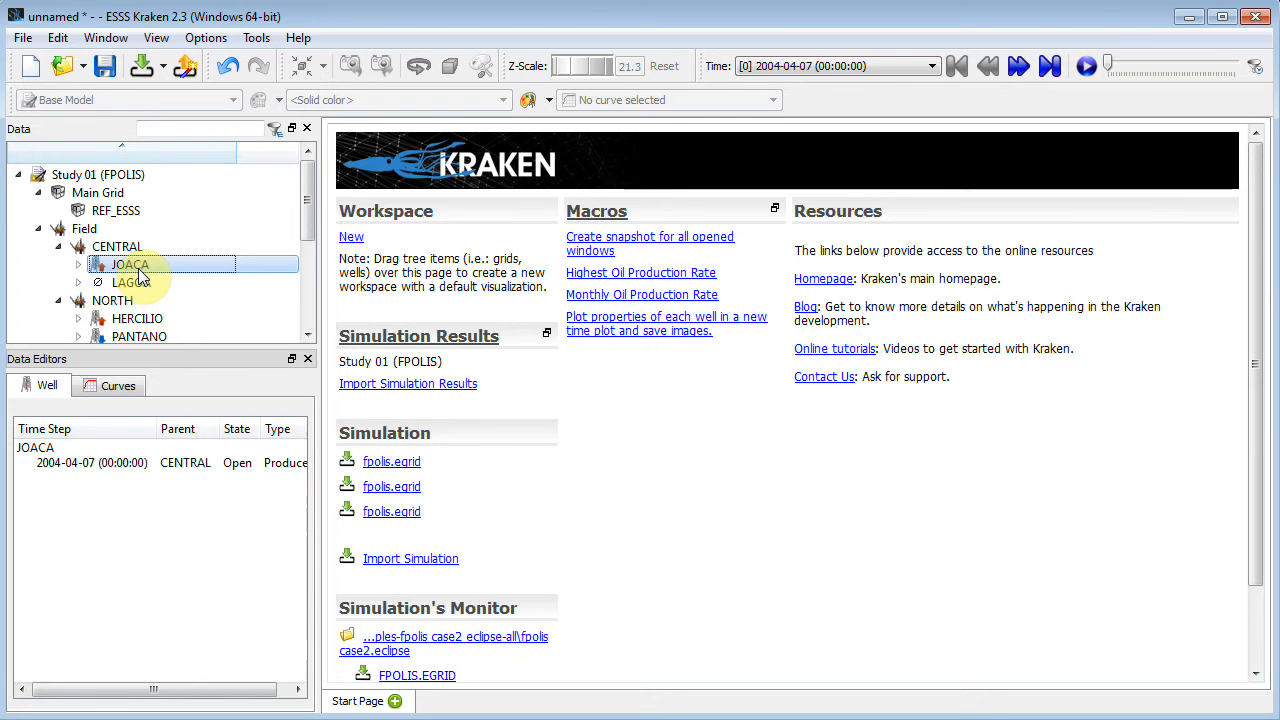
left_click(118, 386)
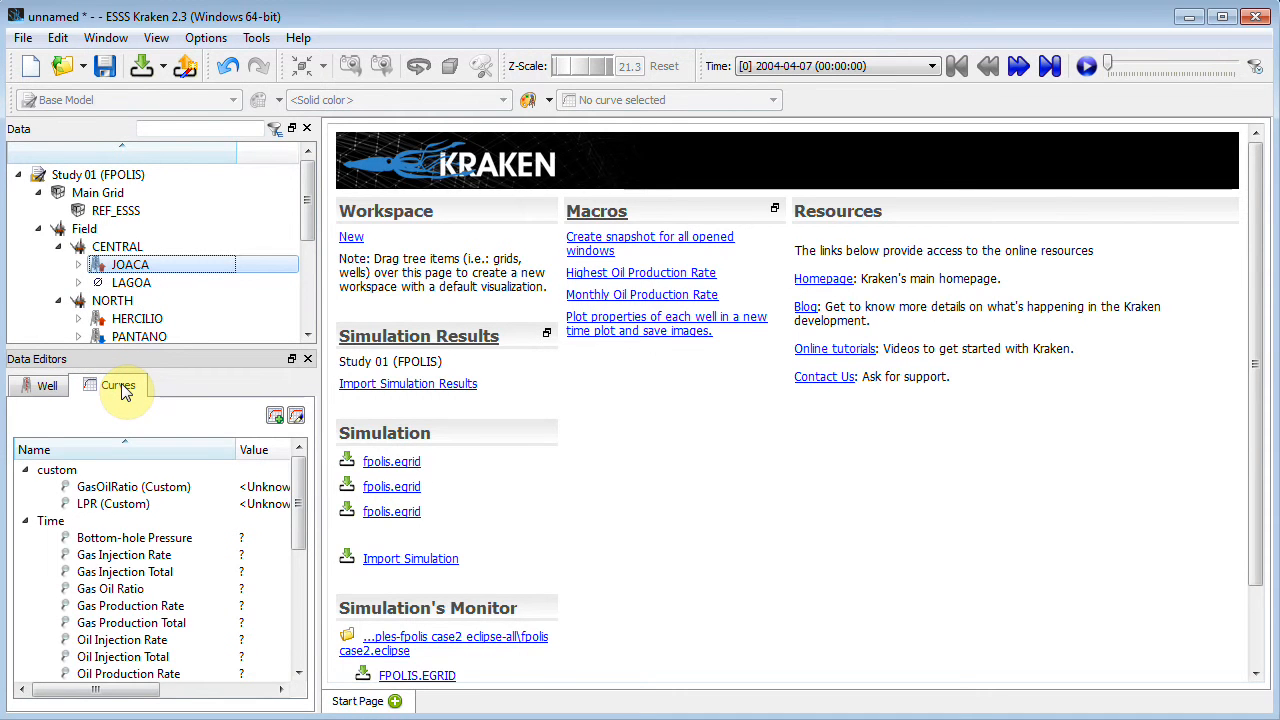
left_click(88, 230)
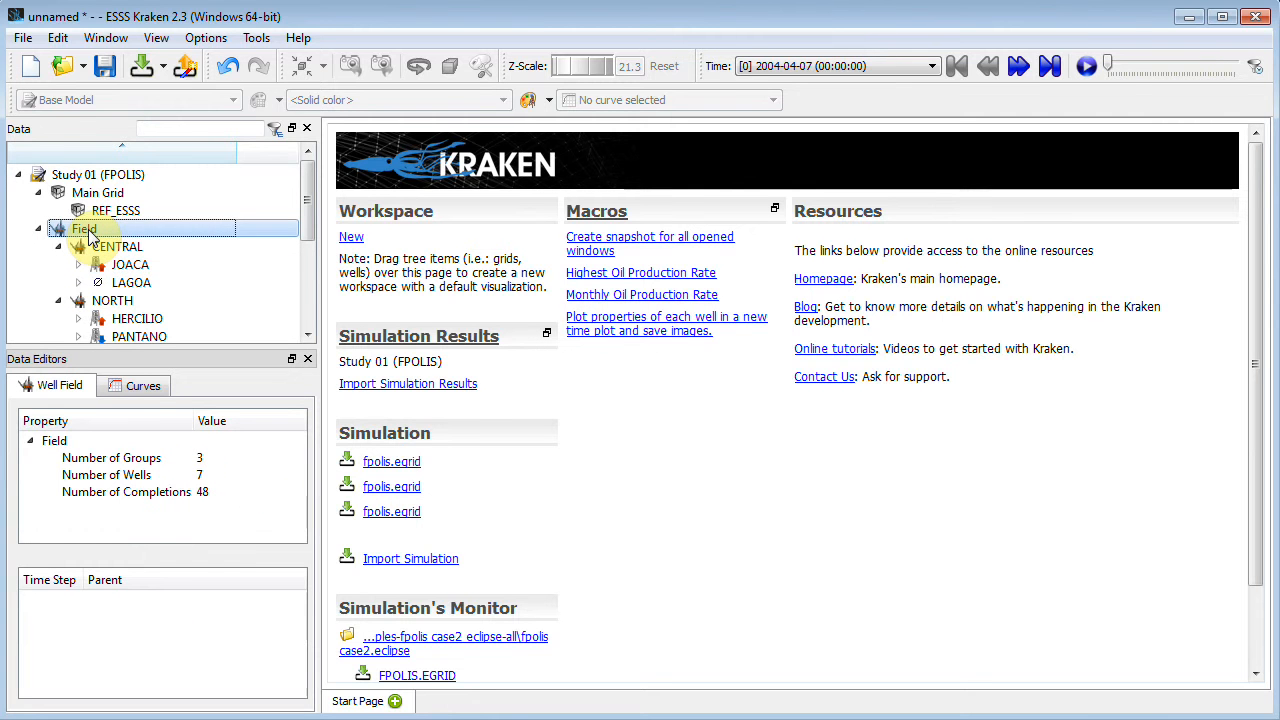
left_click(138, 388)
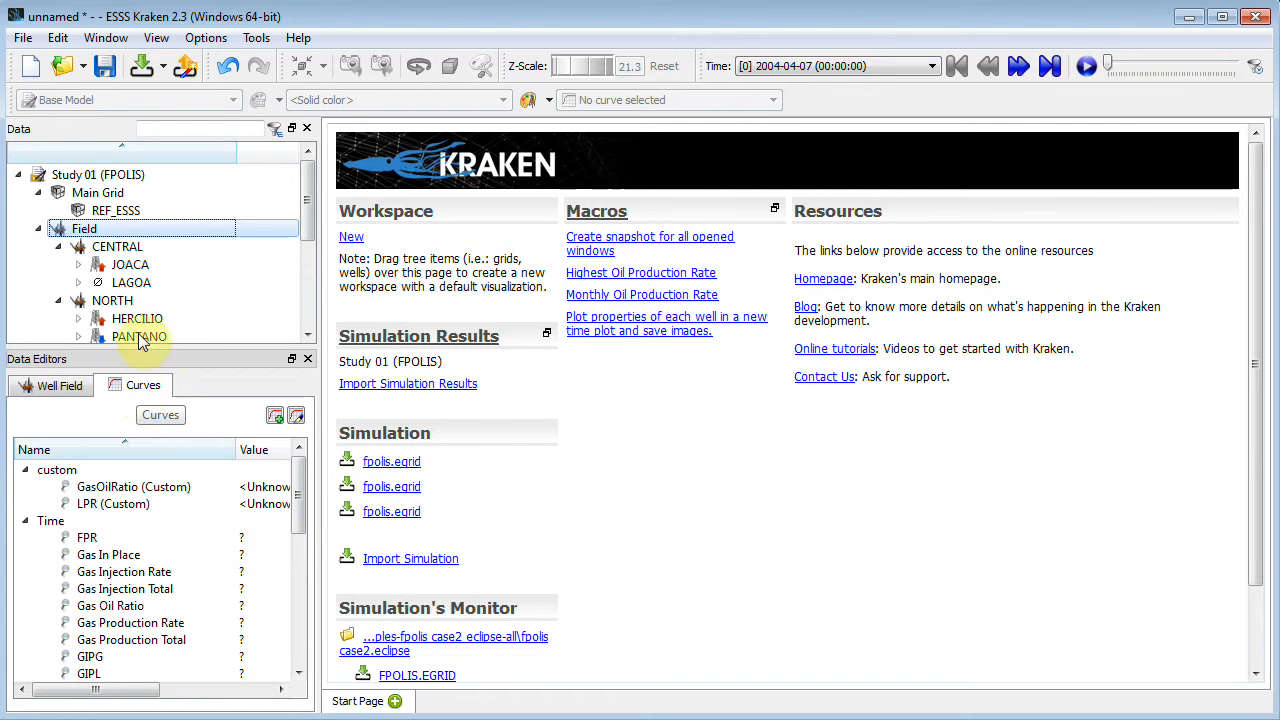
- Display the Main Grid in a new 3D view workspace and maximize the view
left_click(112, 194)
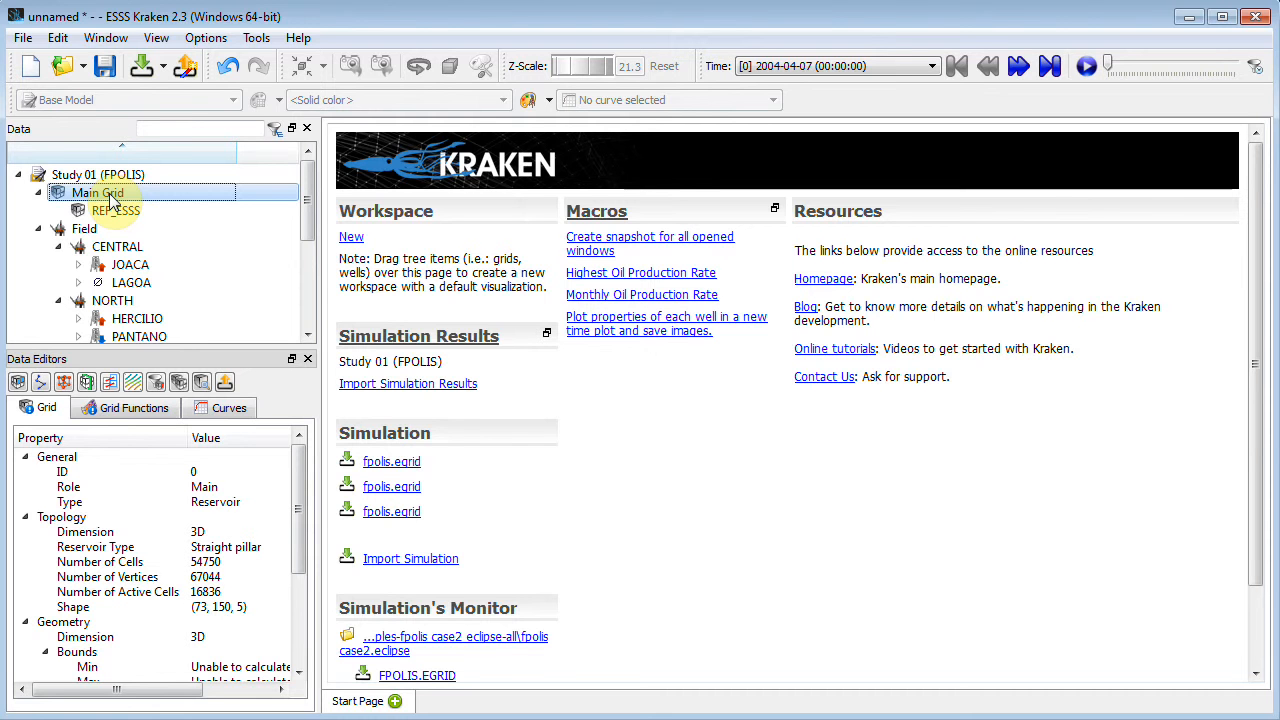
left_click_drag(112, 200, 680, 415)
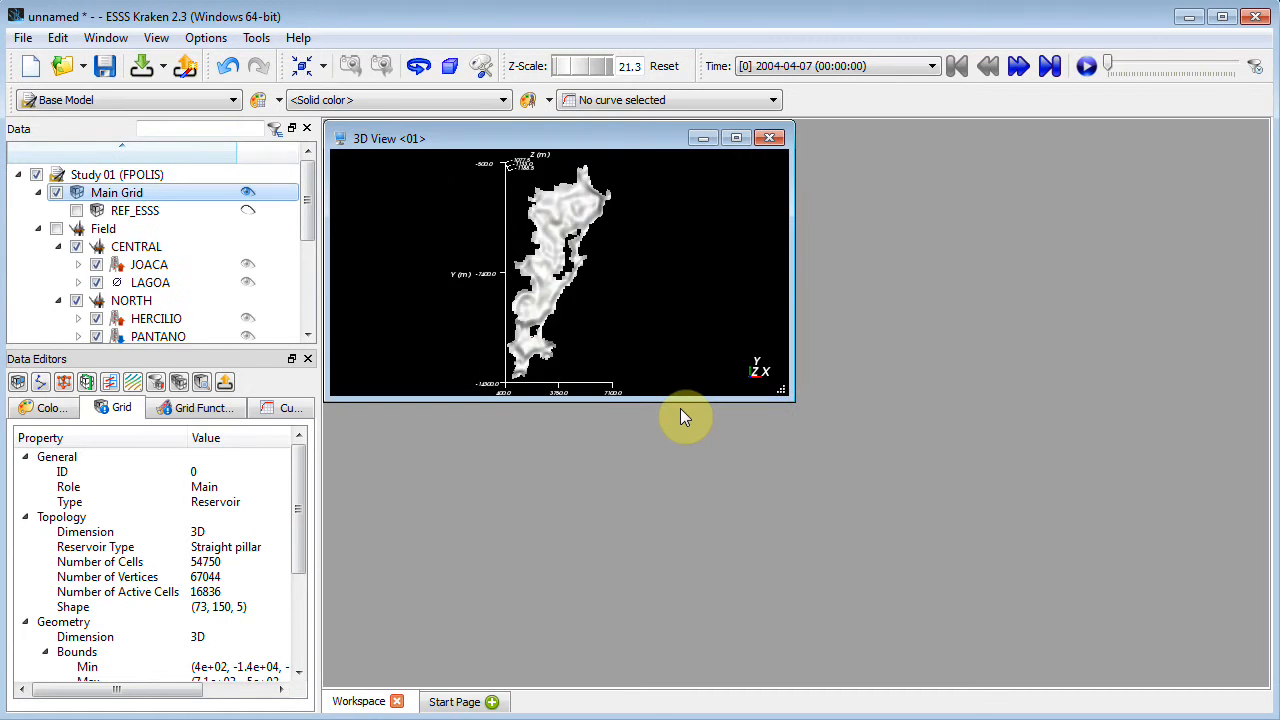
left_click(738, 139)
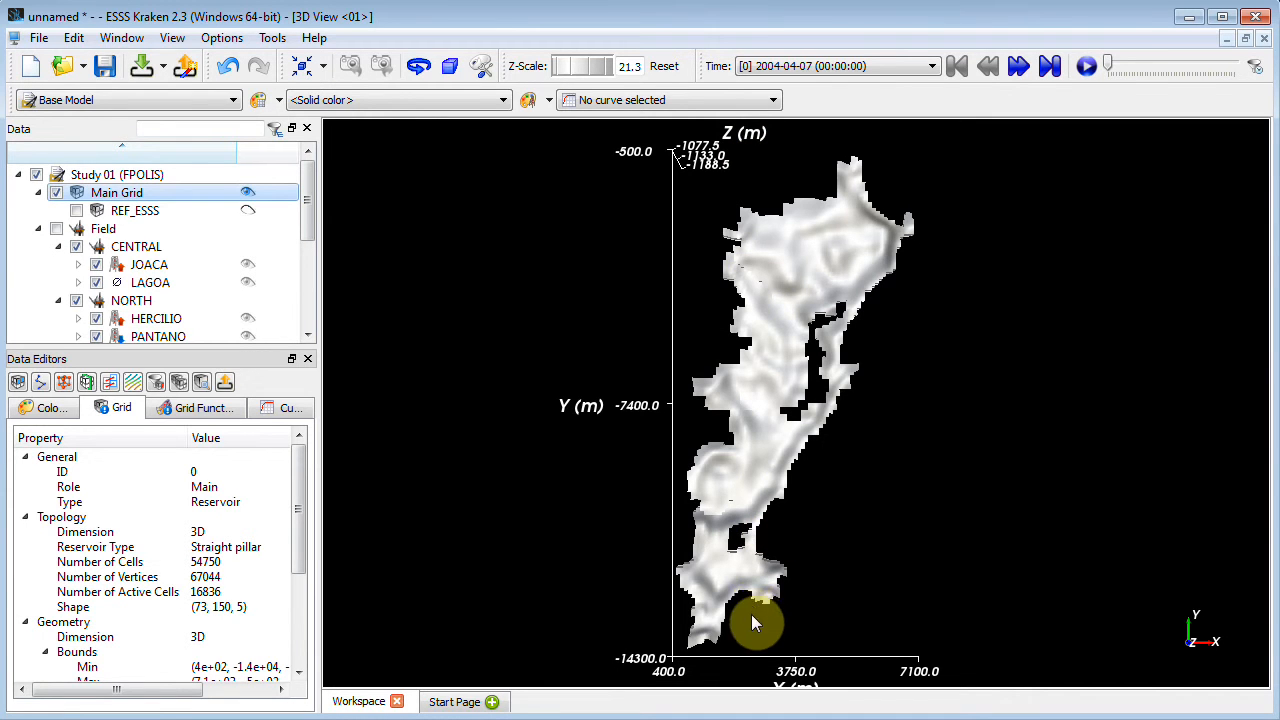
- Inspect the Main Grid's relief in the 3D view from an oblique angle and at close range
left_click_drag(753, 622, 849, 429)
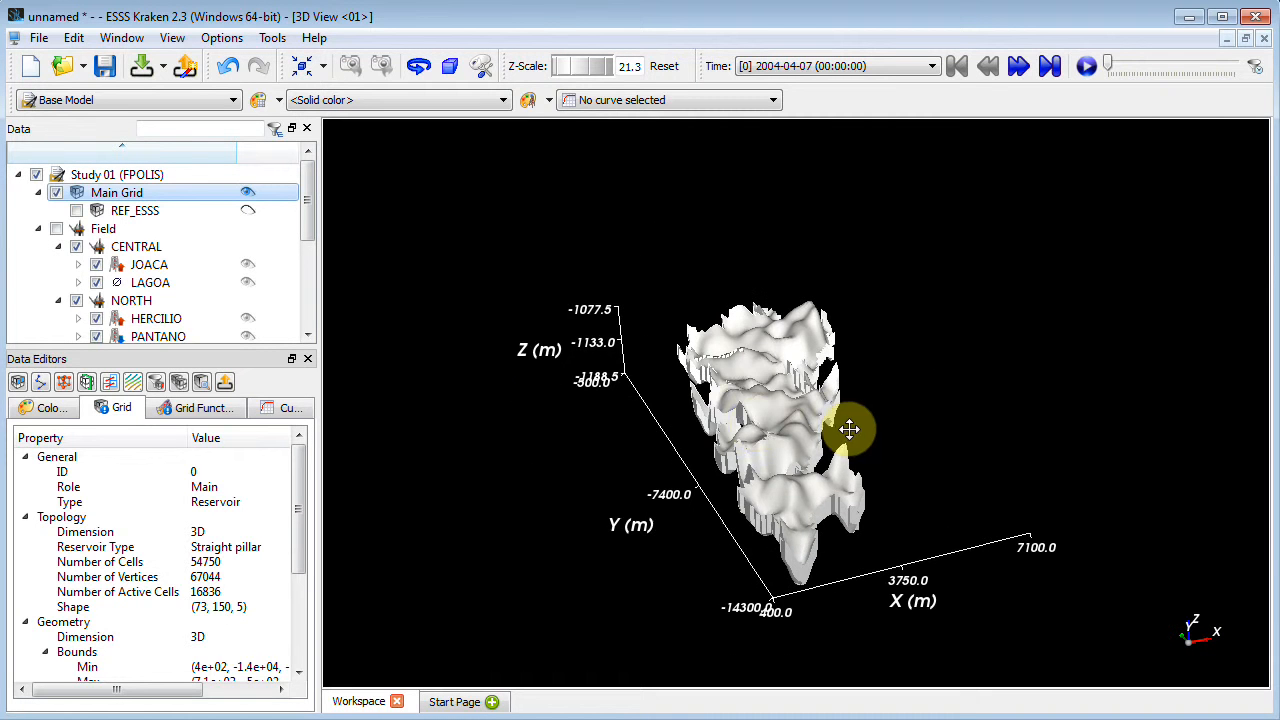
middle_click_drag(750, 415, 836, 395)
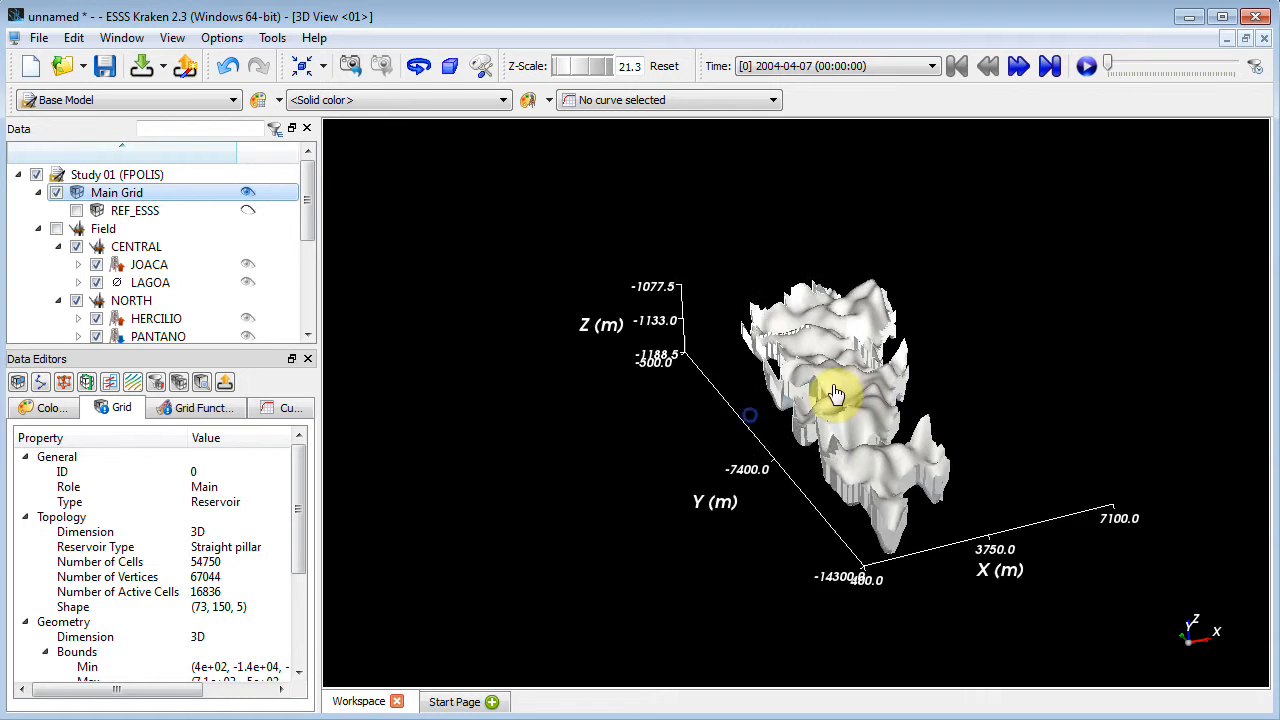
left_click_drag(836, 395, 738, 395)
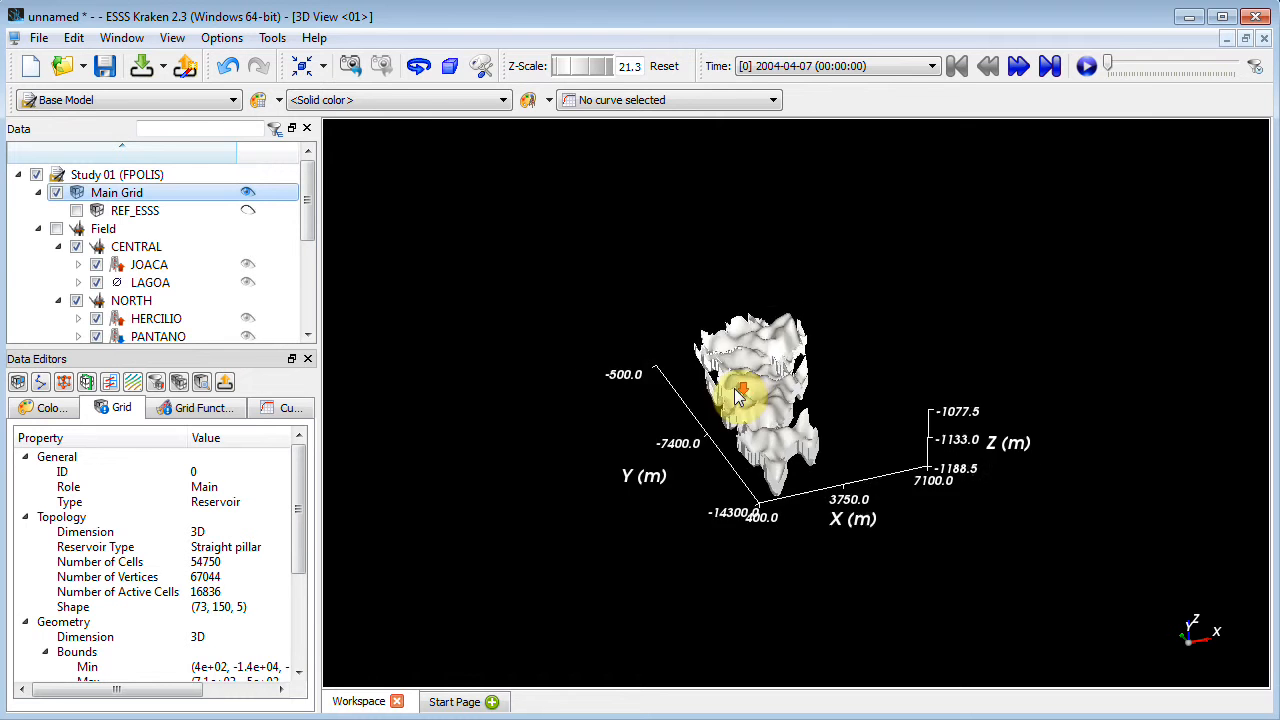
scroll(735, 390, "down", 3)
scroll(735, 396, "up", 5)
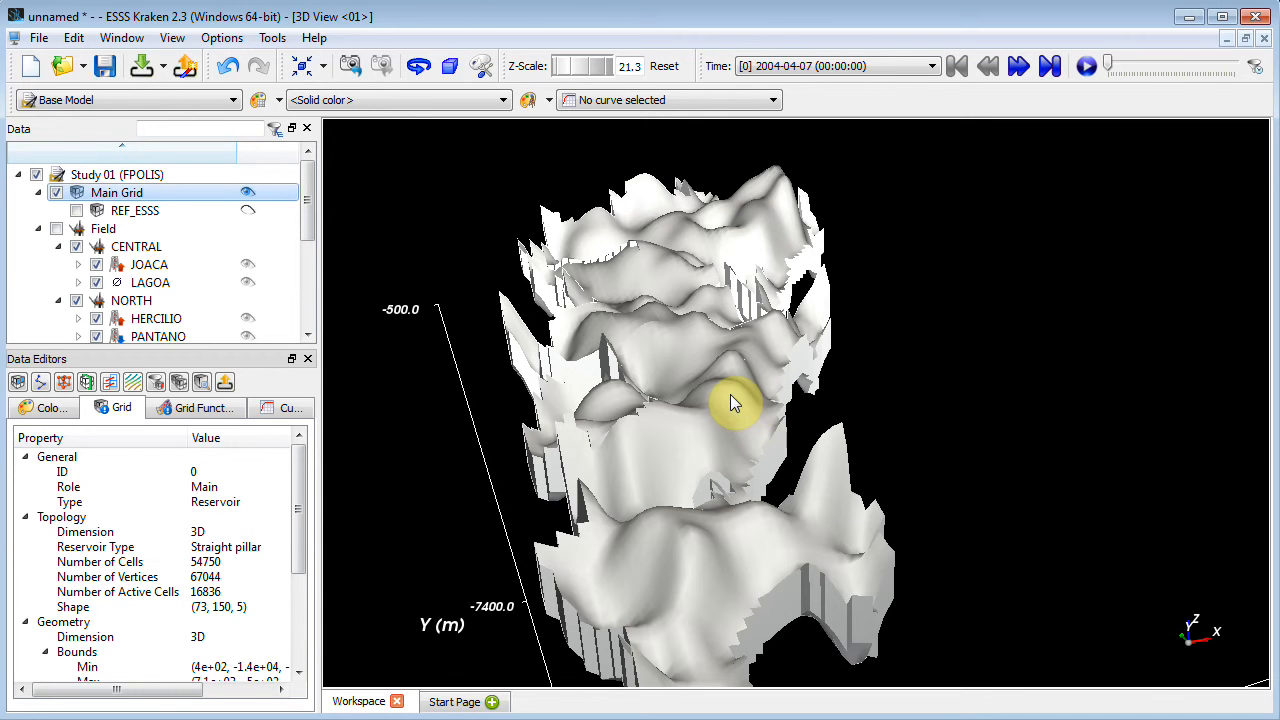
- Review the keyboard shortcut bindings in the preferences, including the camera presets
left_click(212, 40)
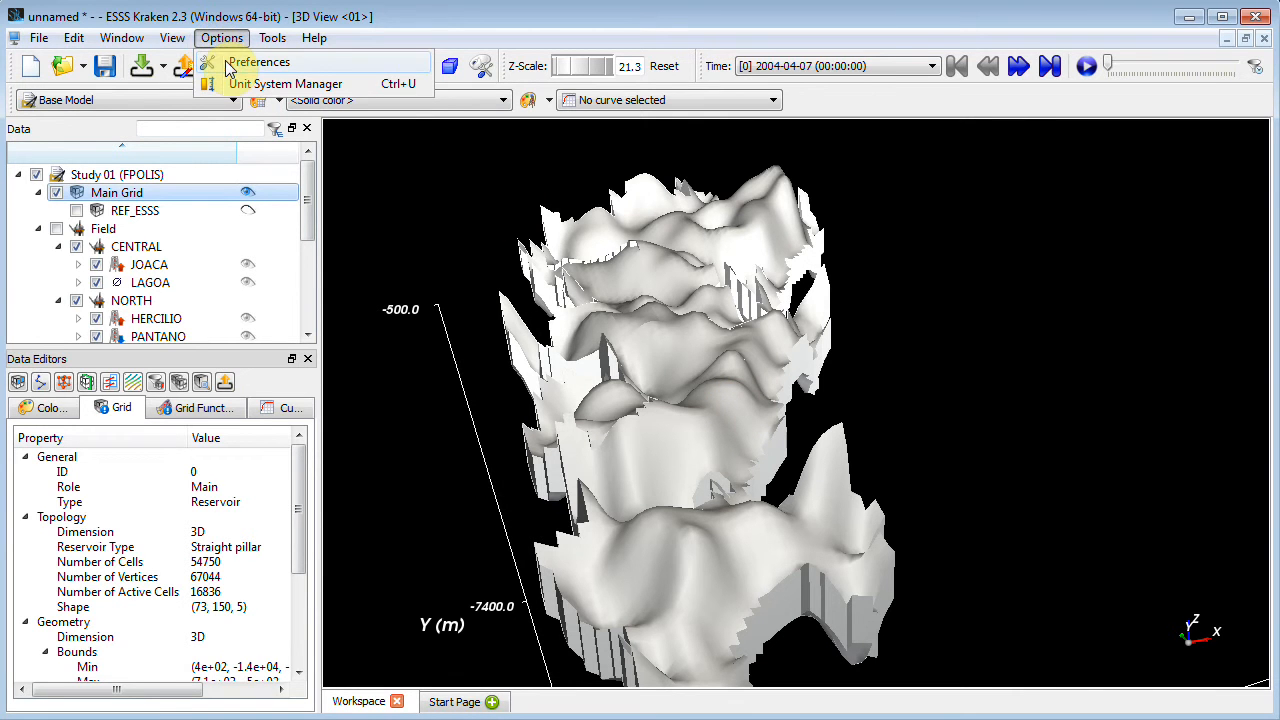
left_click(230, 63)
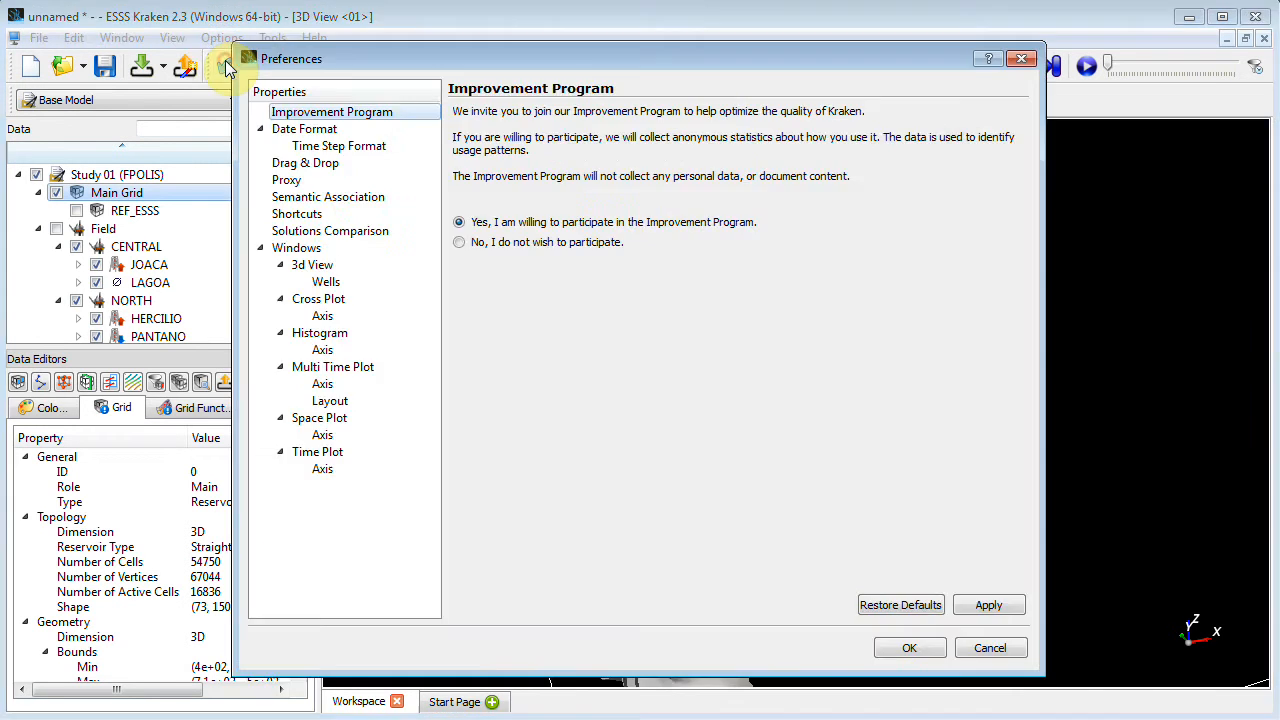
left_click(297, 214)
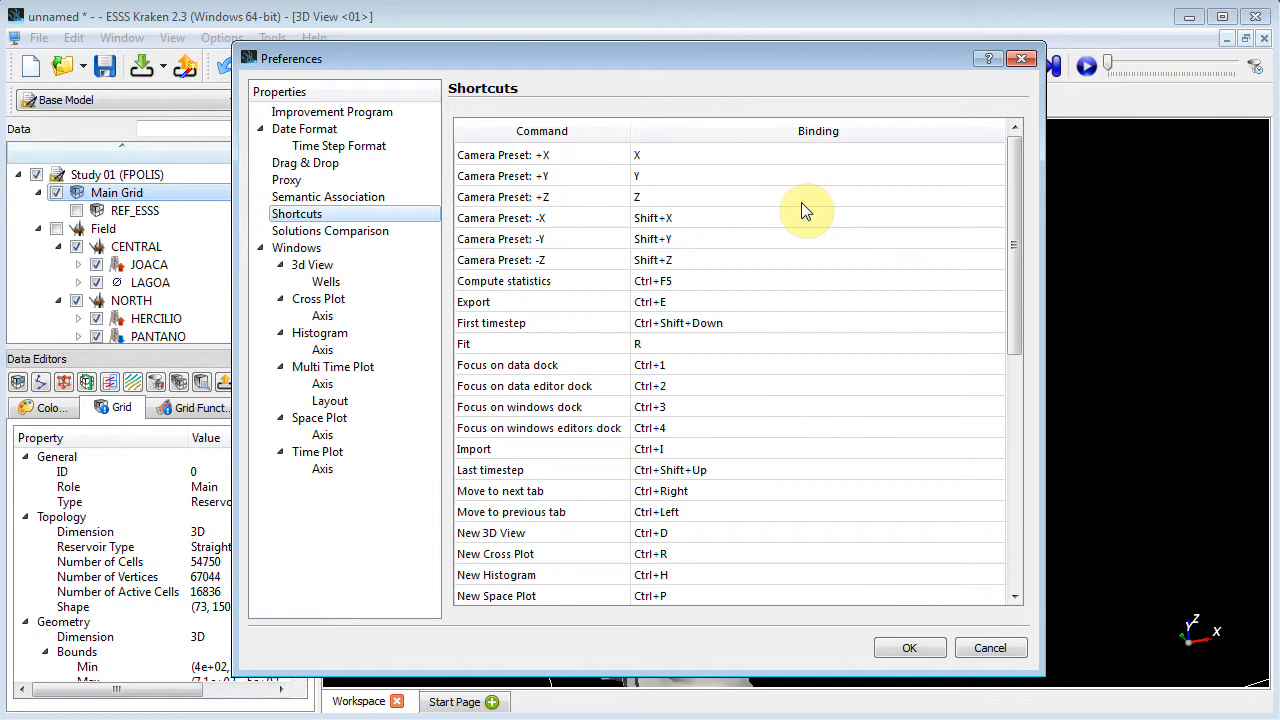
left_click(923, 650)
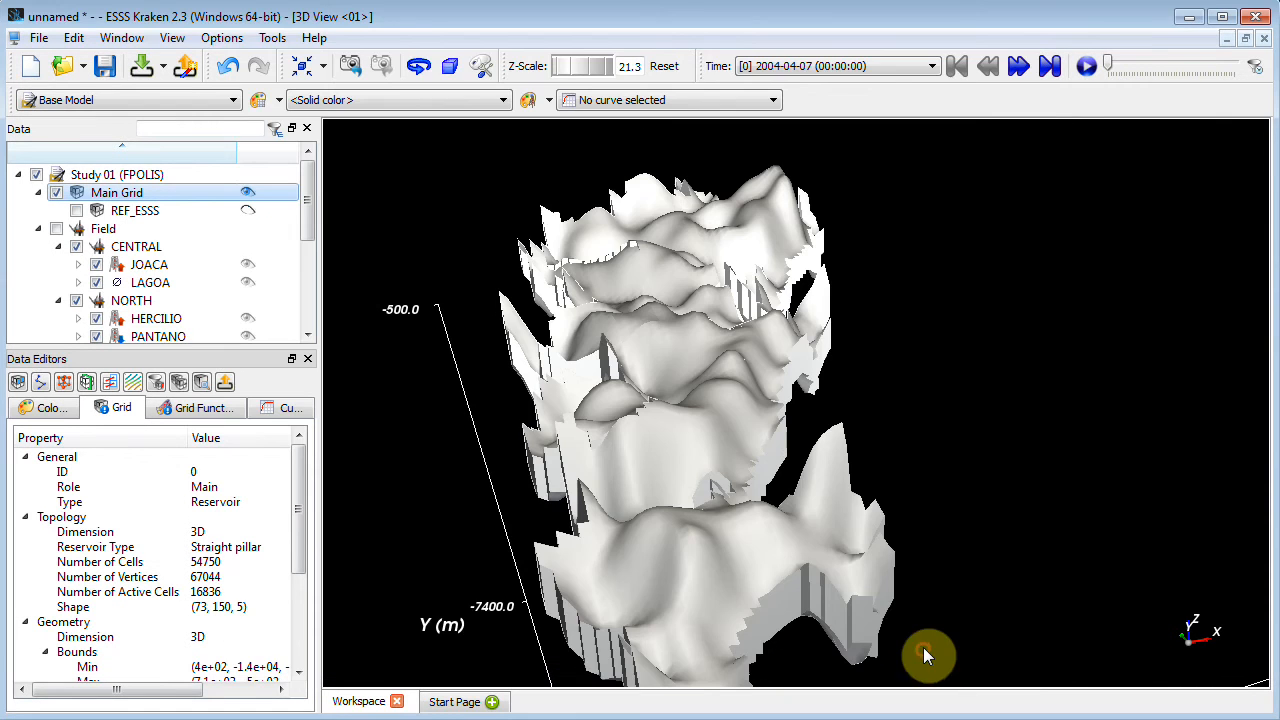
- View the grid from the +X, +Y and +Z camera presets in turn
key("x")
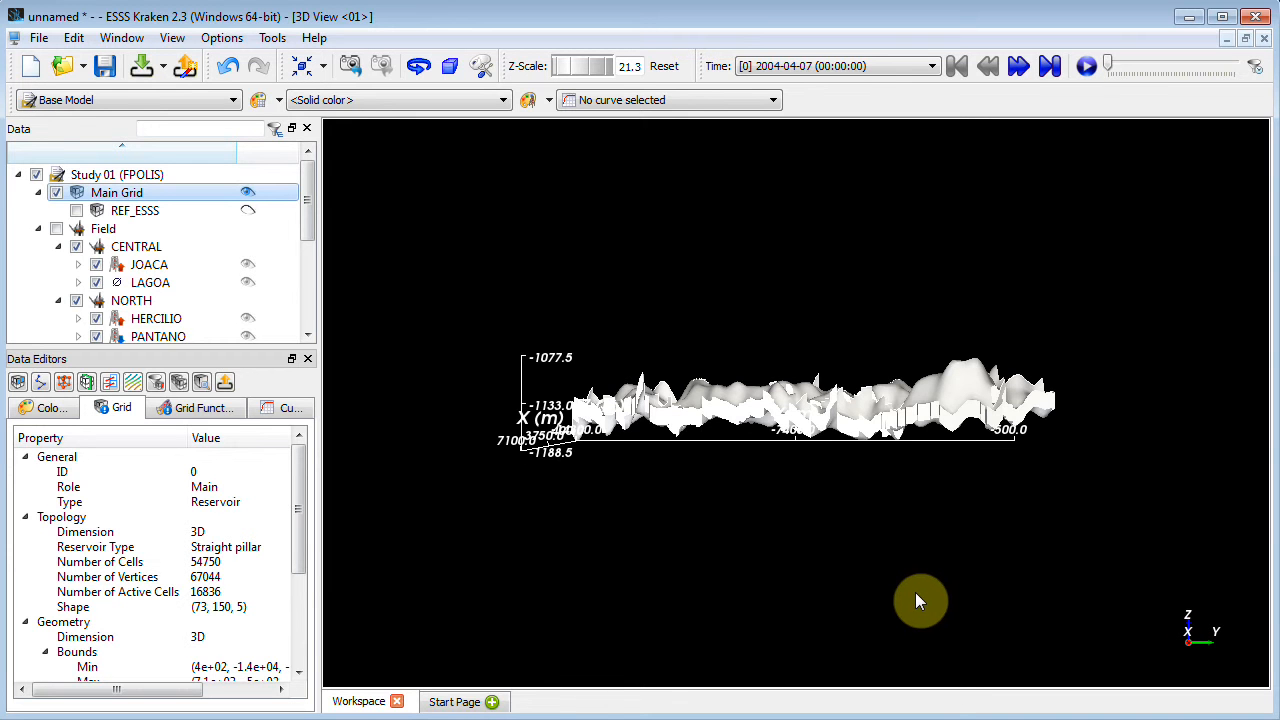
key("y")
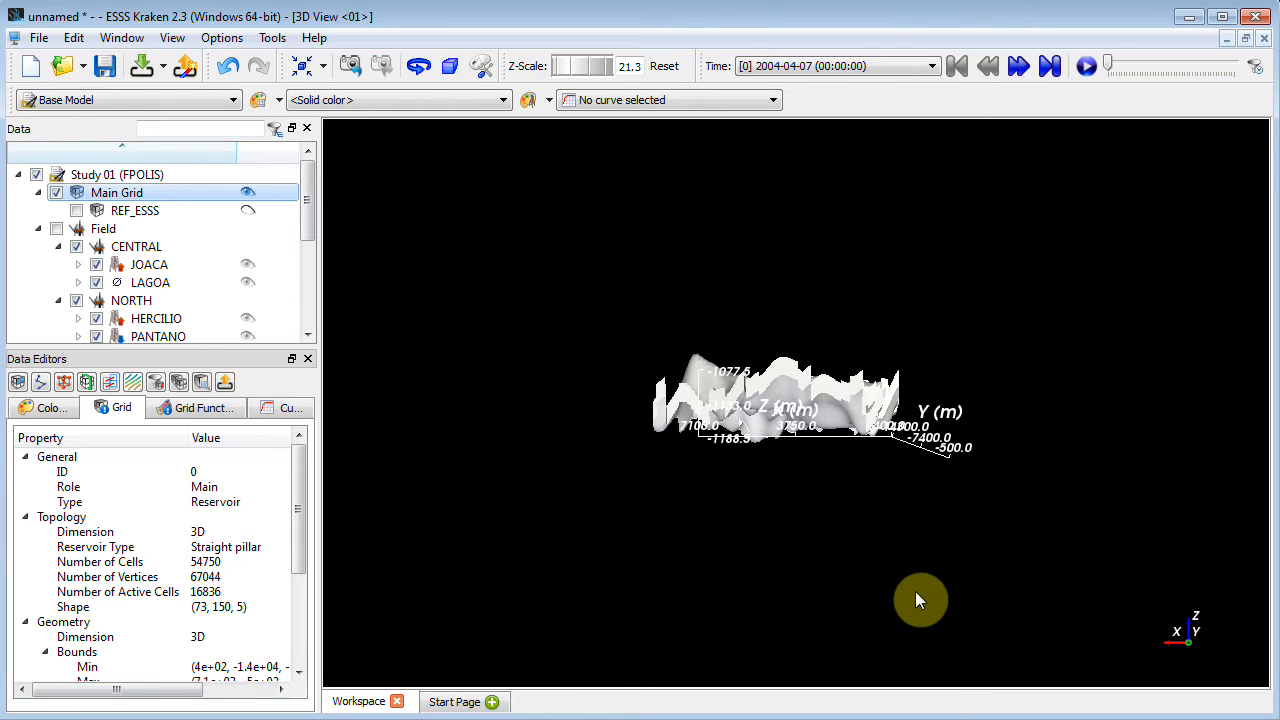
key("z")
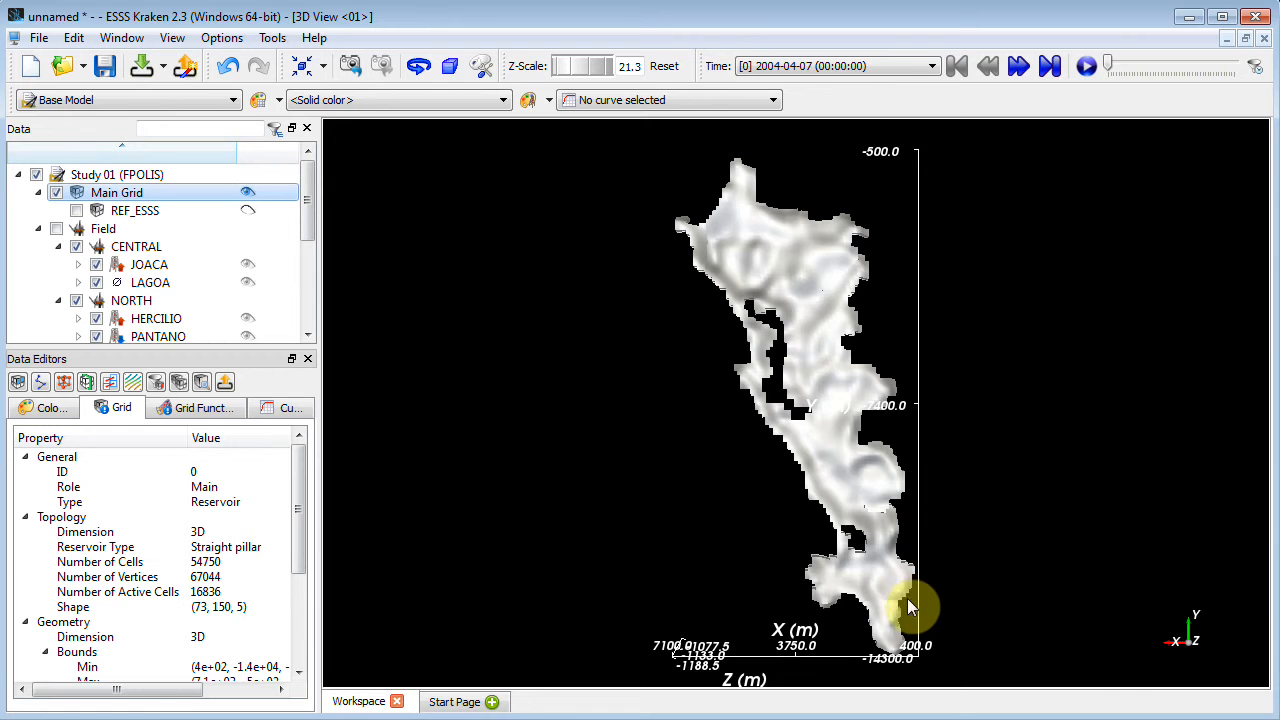
- Show all wells of the Field in the 3D view together with the Main Grid
left_click_drag(920, 652, 704, 393)
left_click(56, 228)
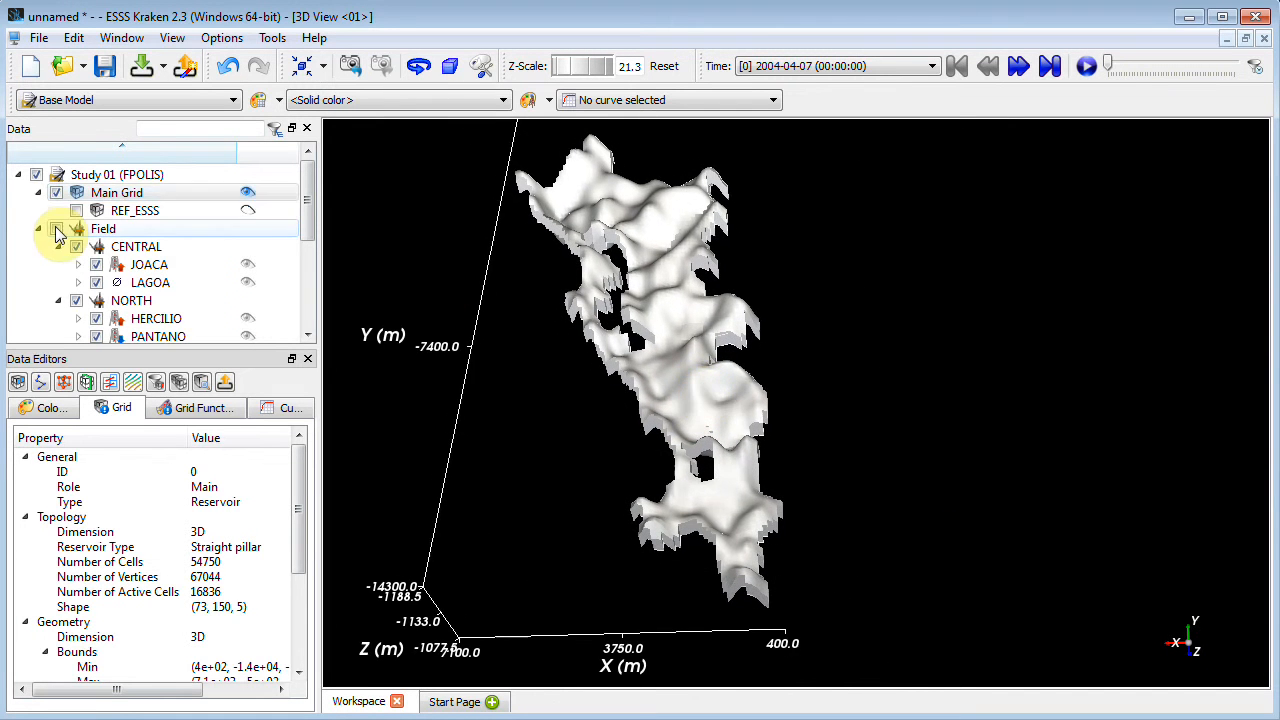
left_click_drag(800, 647, 783, 450)
middle_click_drag(783, 450, 765, 425)
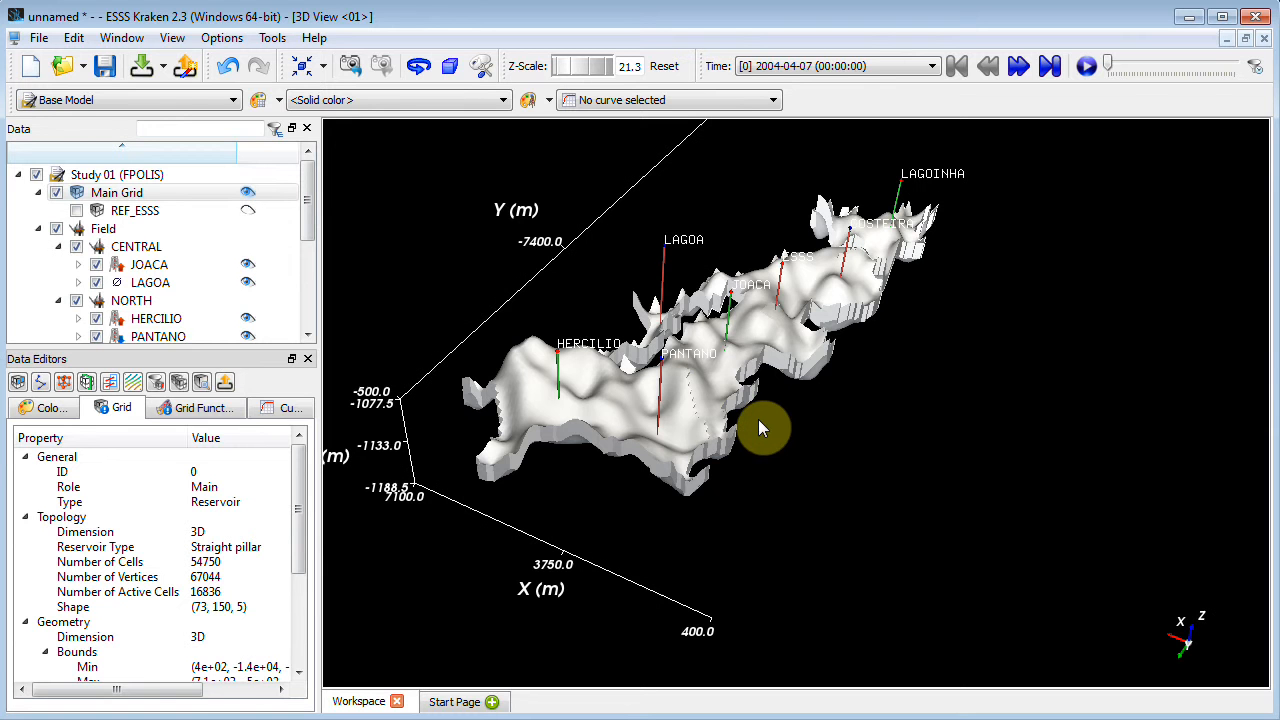
- Color the Main Grid by the transient grid function Oil Pressure
left_click(203, 410)
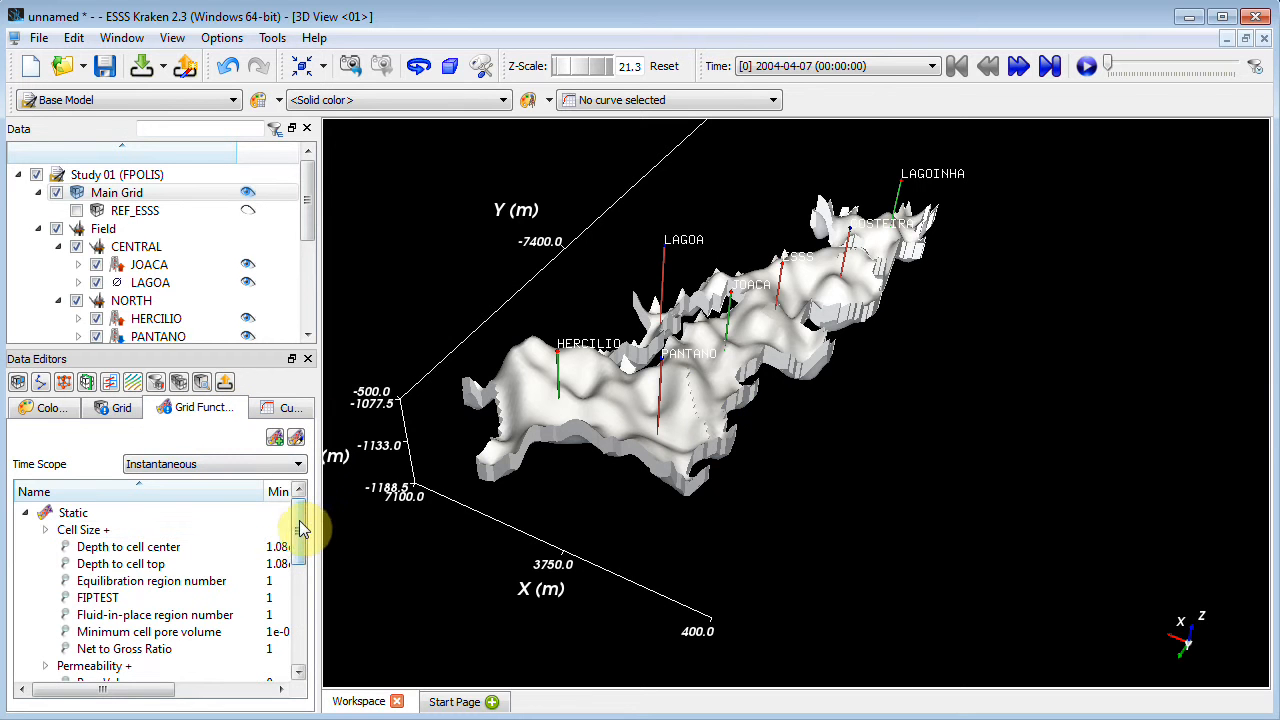
left_click_drag(299, 528, 297, 630)
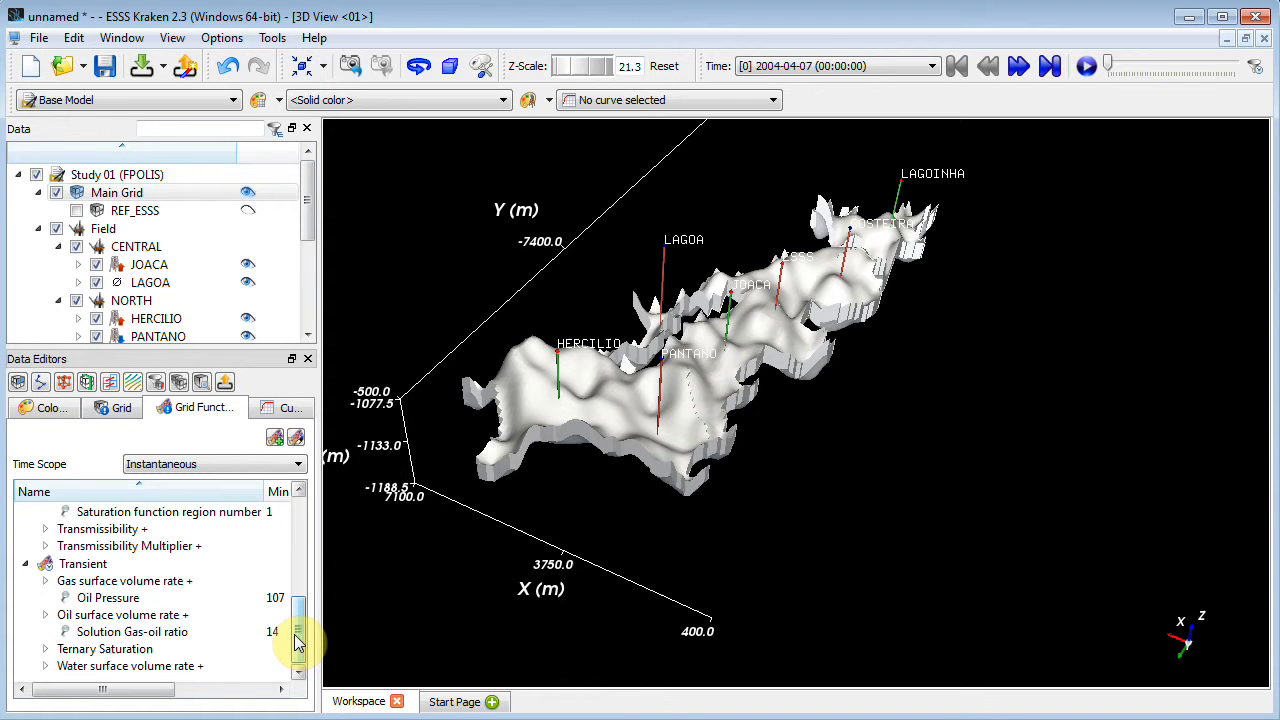
left_click(122, 603)
left_click_drag(124, 608, 615, 410)
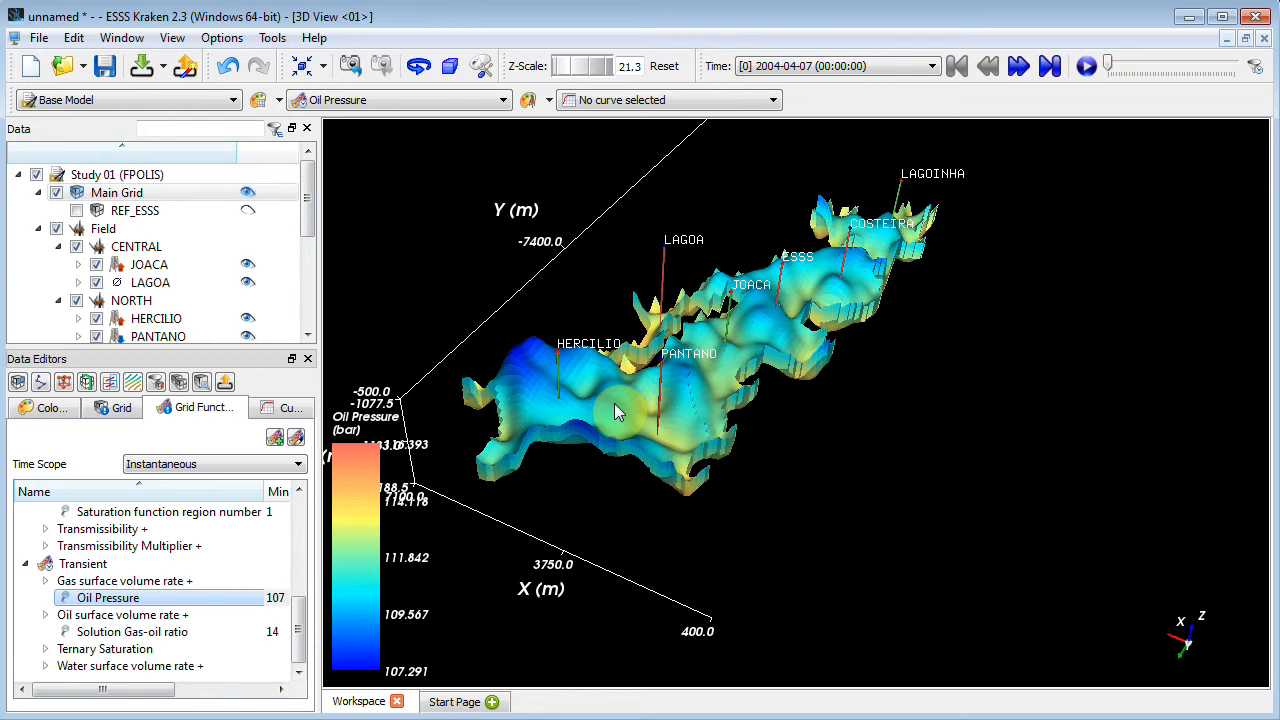
- Show the Window Editors and set the 3D view's background color to white
left_click(173, 40)
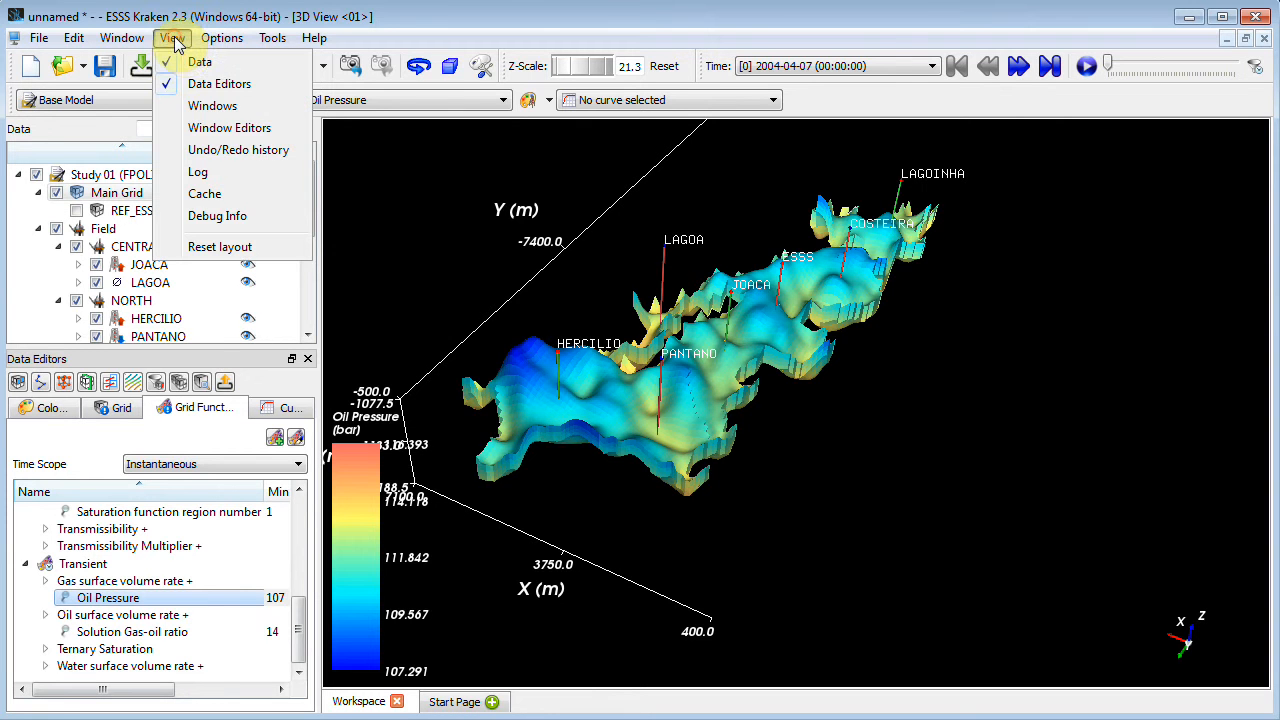
left_click(220, 127)
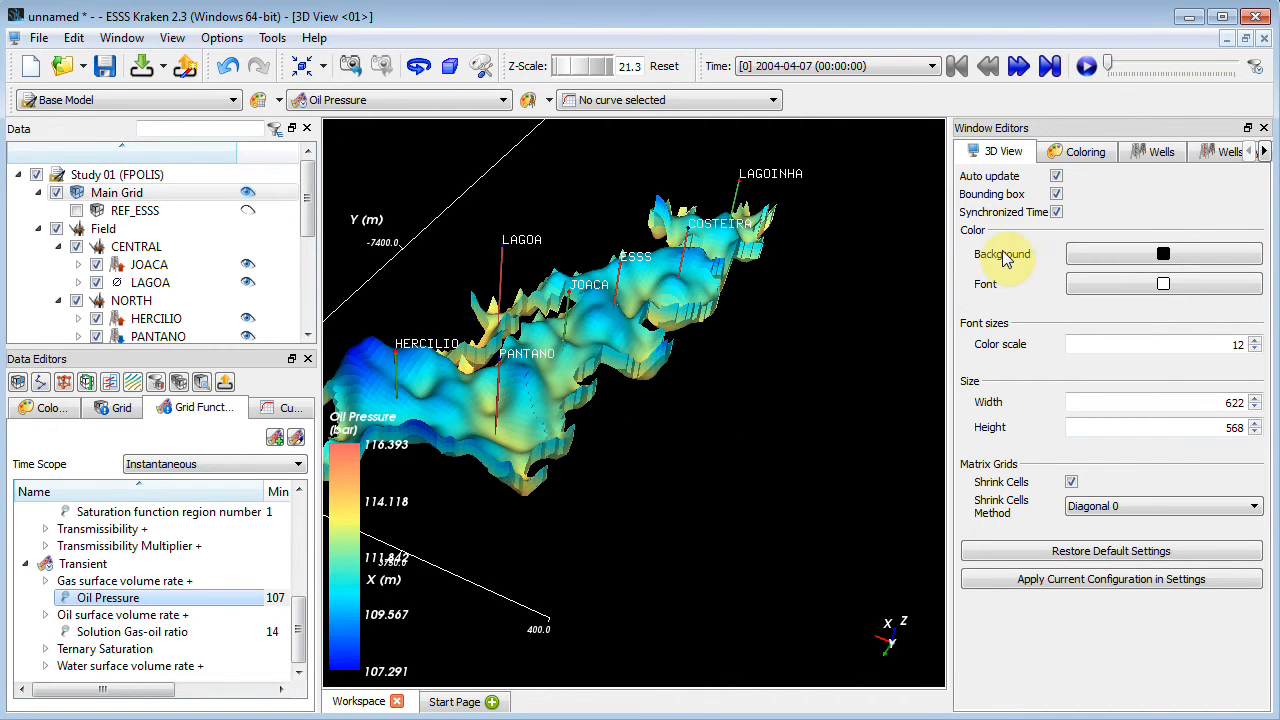
left_click(1087, 253)
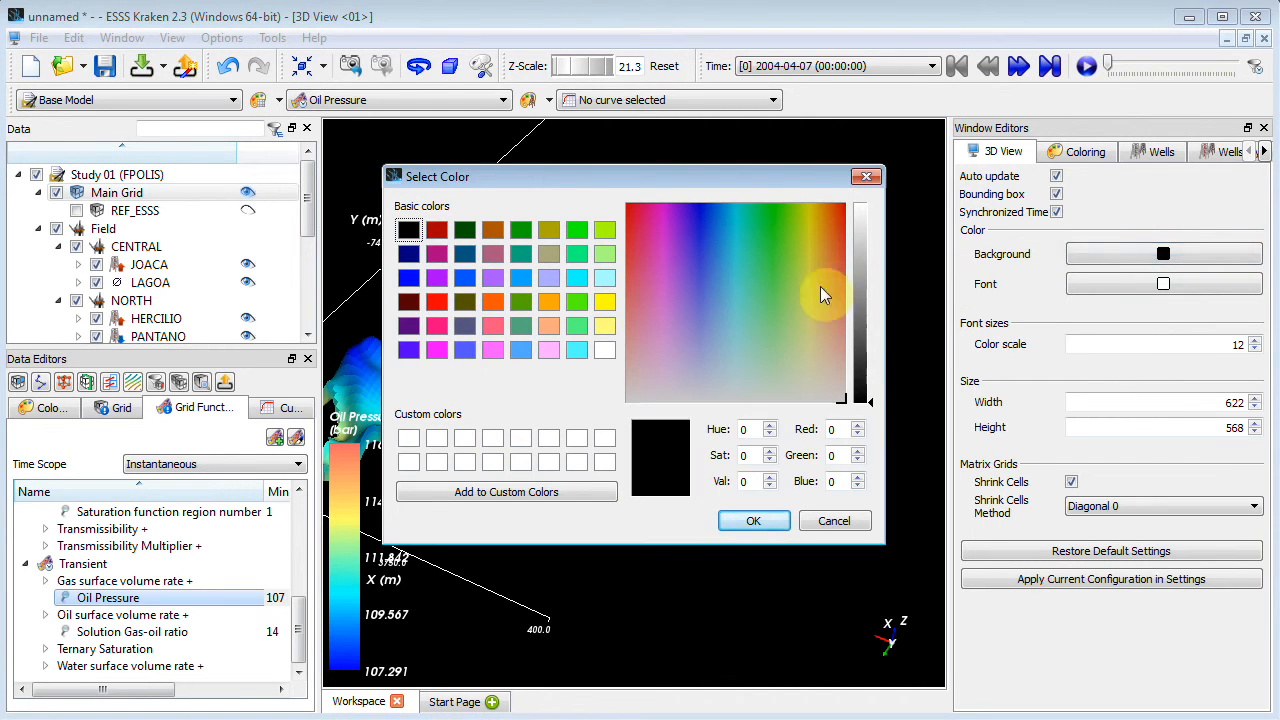
left_click(604, 349)
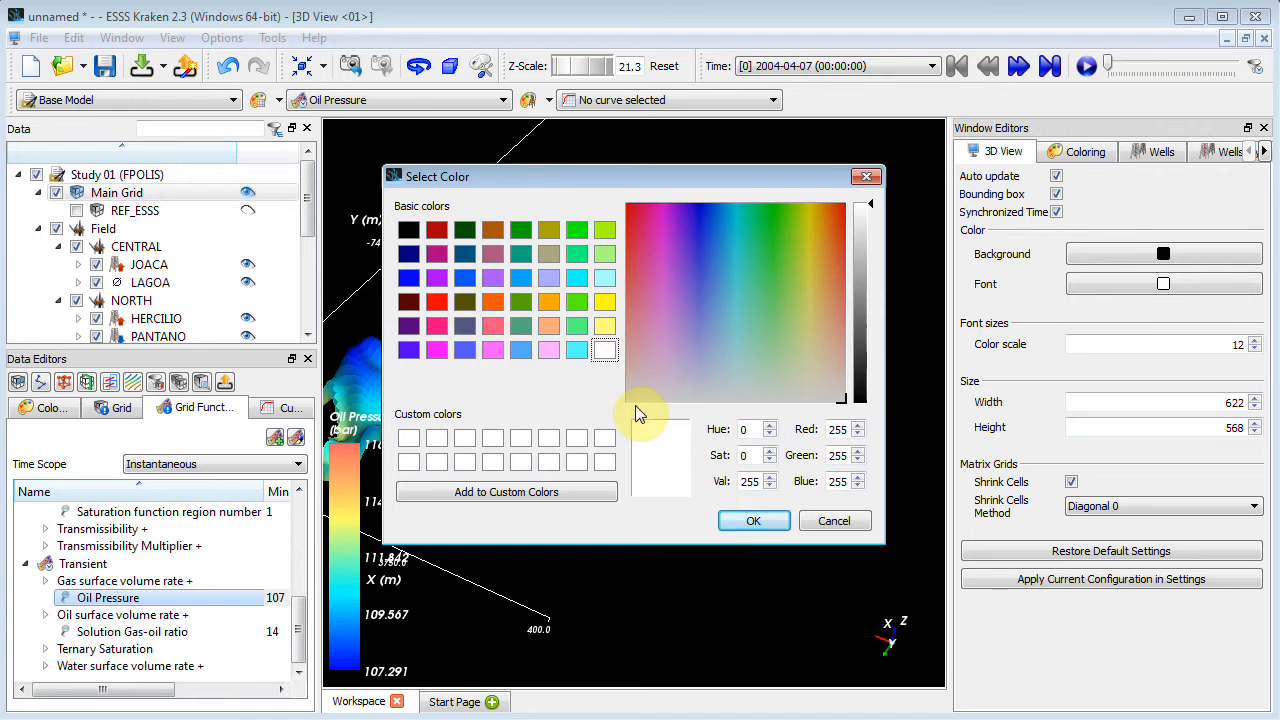
left_click(740, 519)
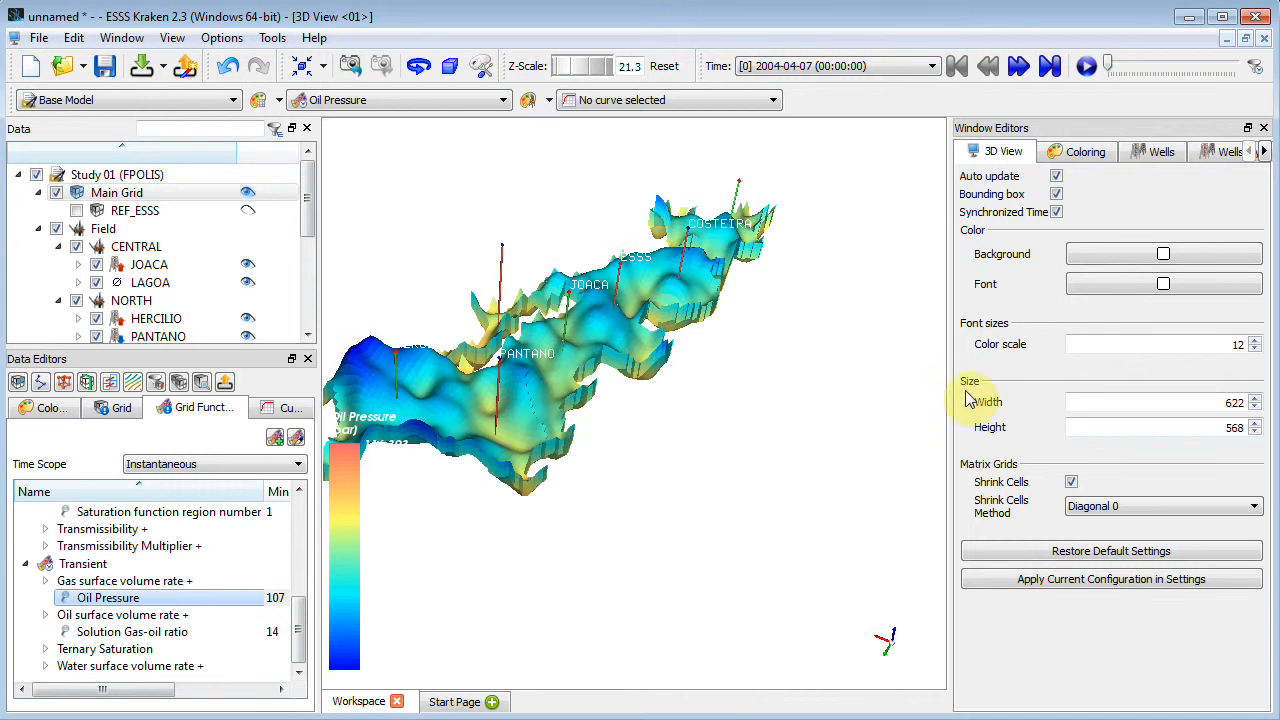
- Set the 3D view's font color to black
left_click(1086, 285)
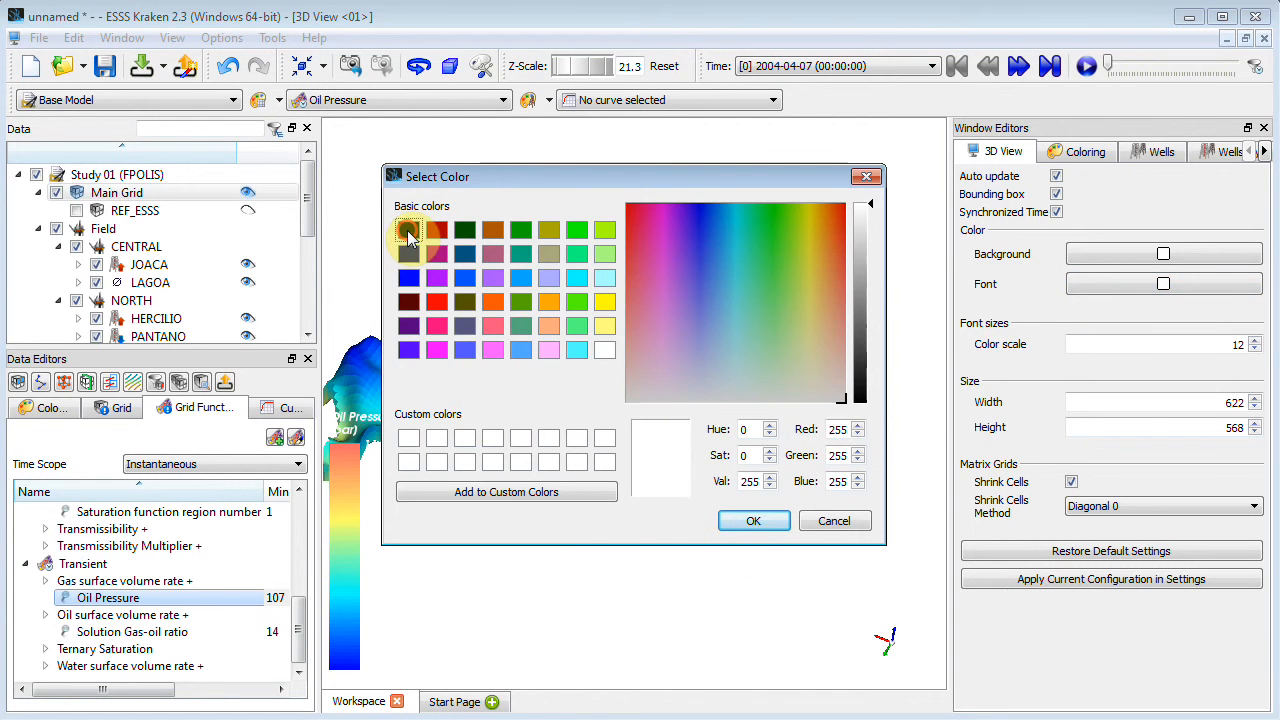
left_click(410, 232)
left_click(750, 522)
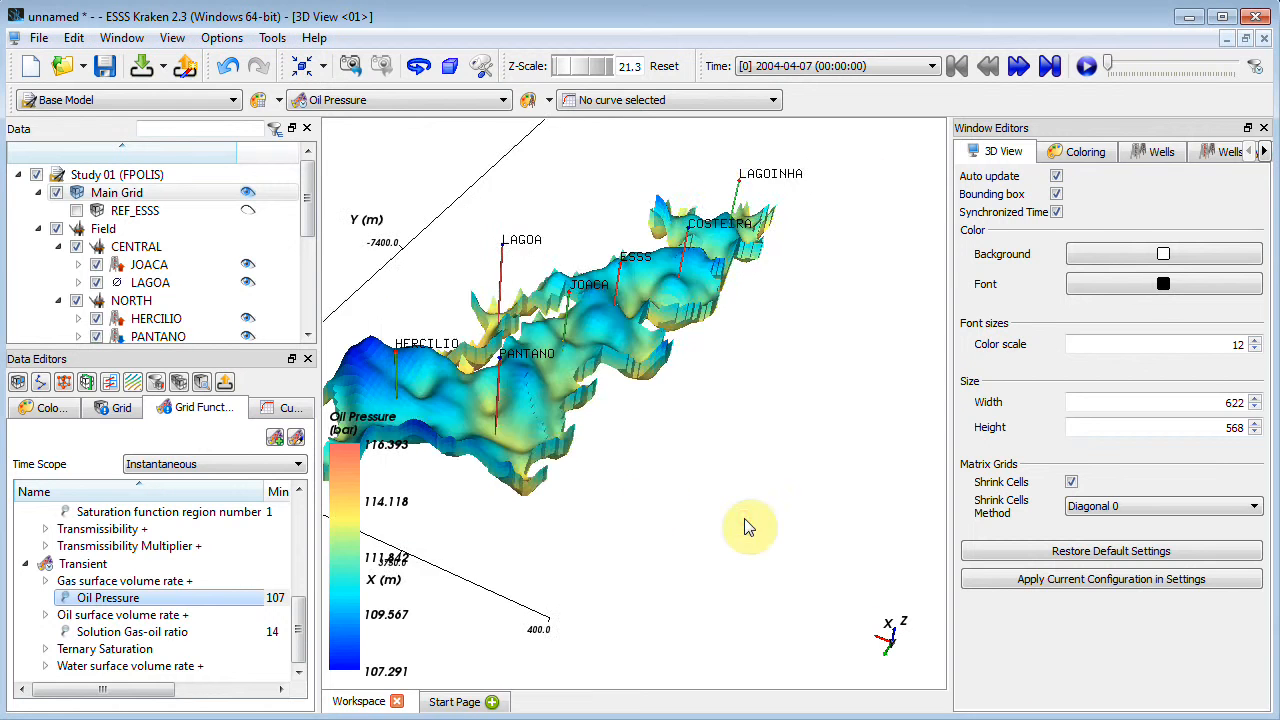
- Color the Main Grid by the Water Saturation grid function
left_click_drag(749, 523, 600, 450)
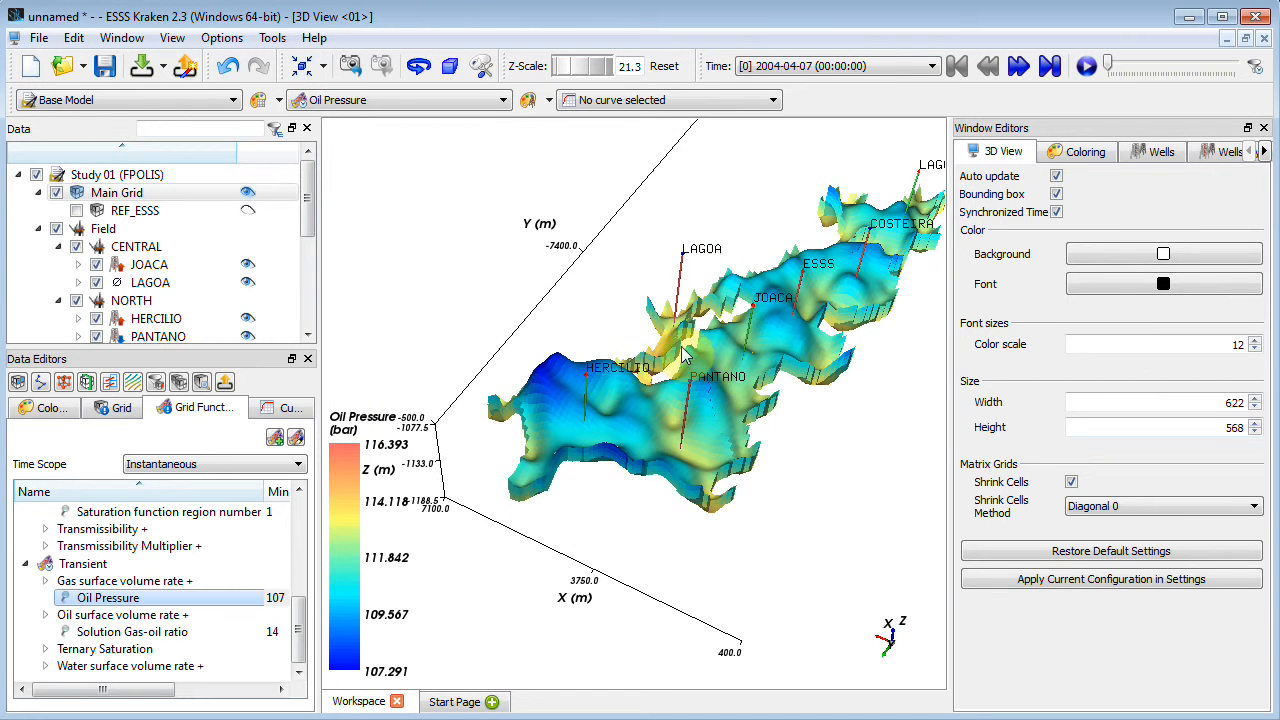
left_click(503, 103)
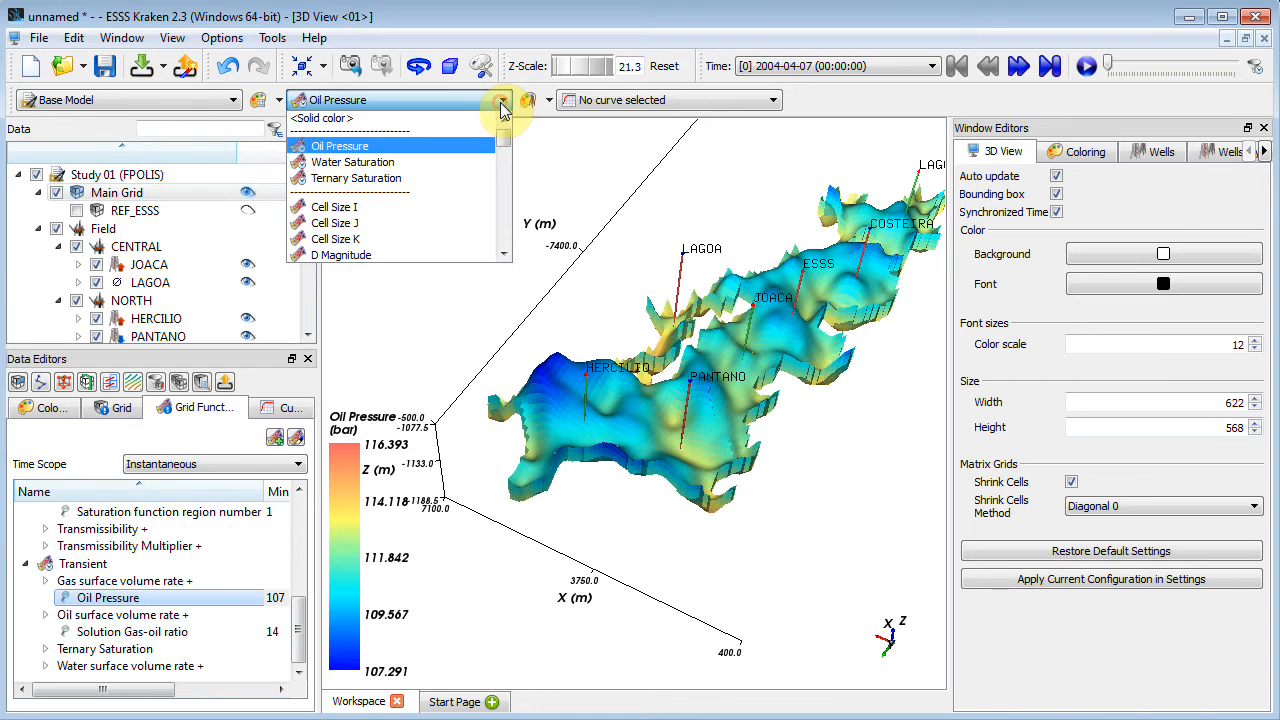
left_click_drag(507, 145, 505, 245)
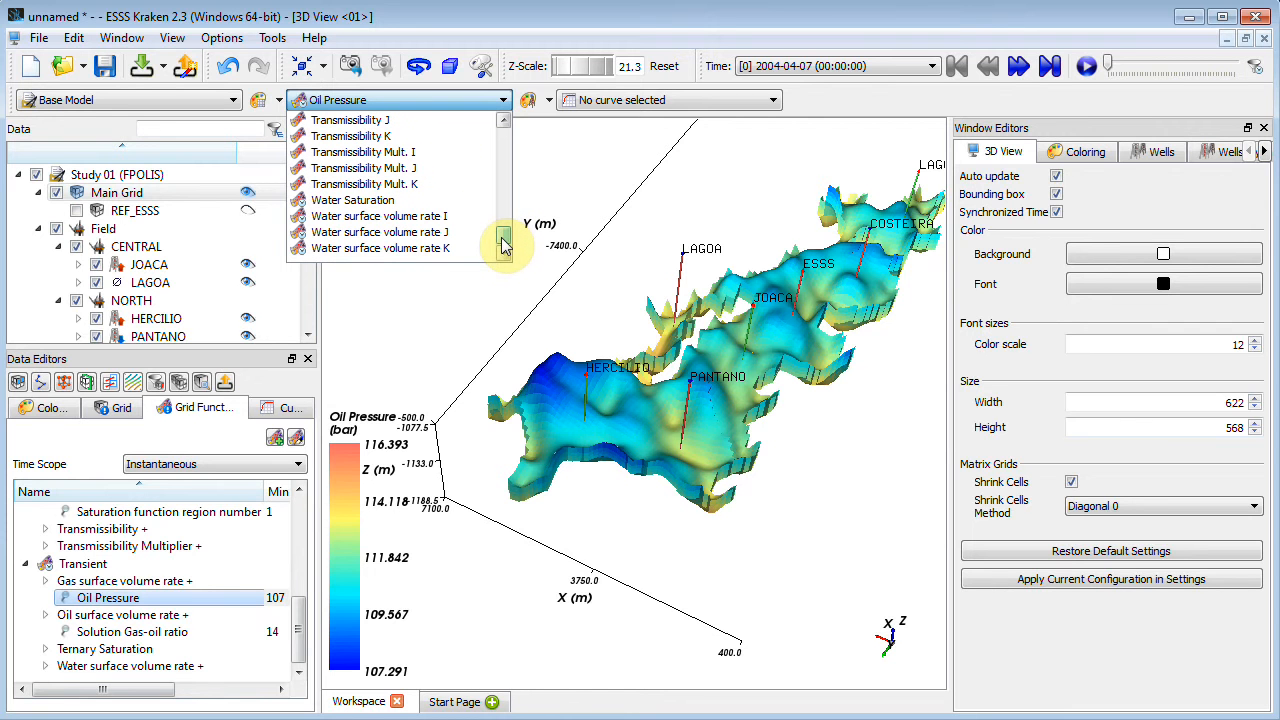
left_click(455, 208)
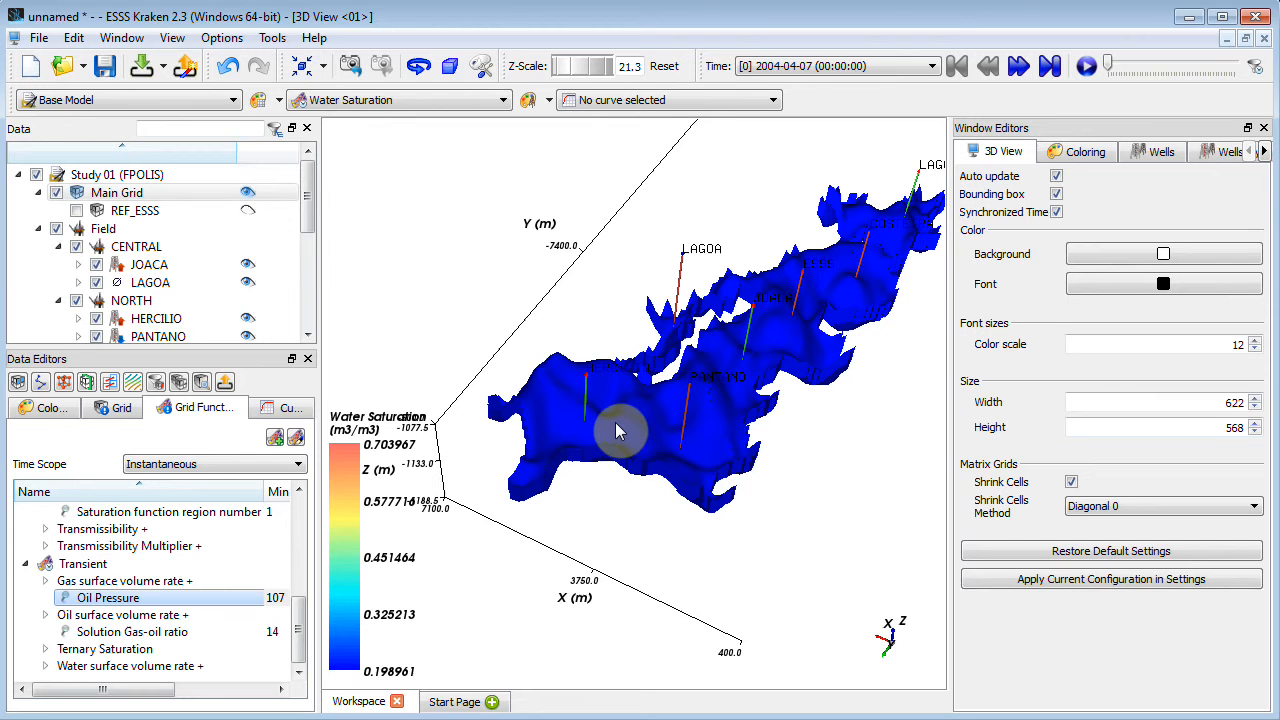
- In the Water Saturation color scale settings, try the Instantaneous time scope for the limits, and restore Global
right_click(346, 550)
left_click(396, 688)
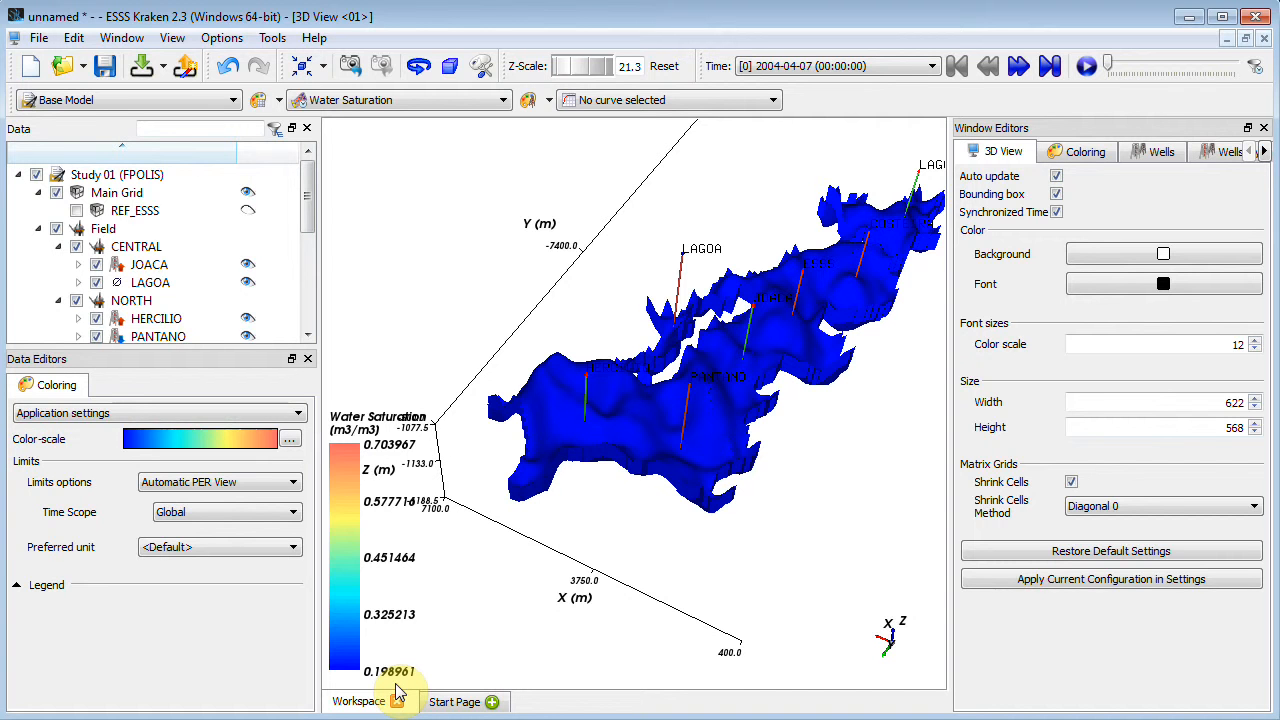
left_click(284, 511)
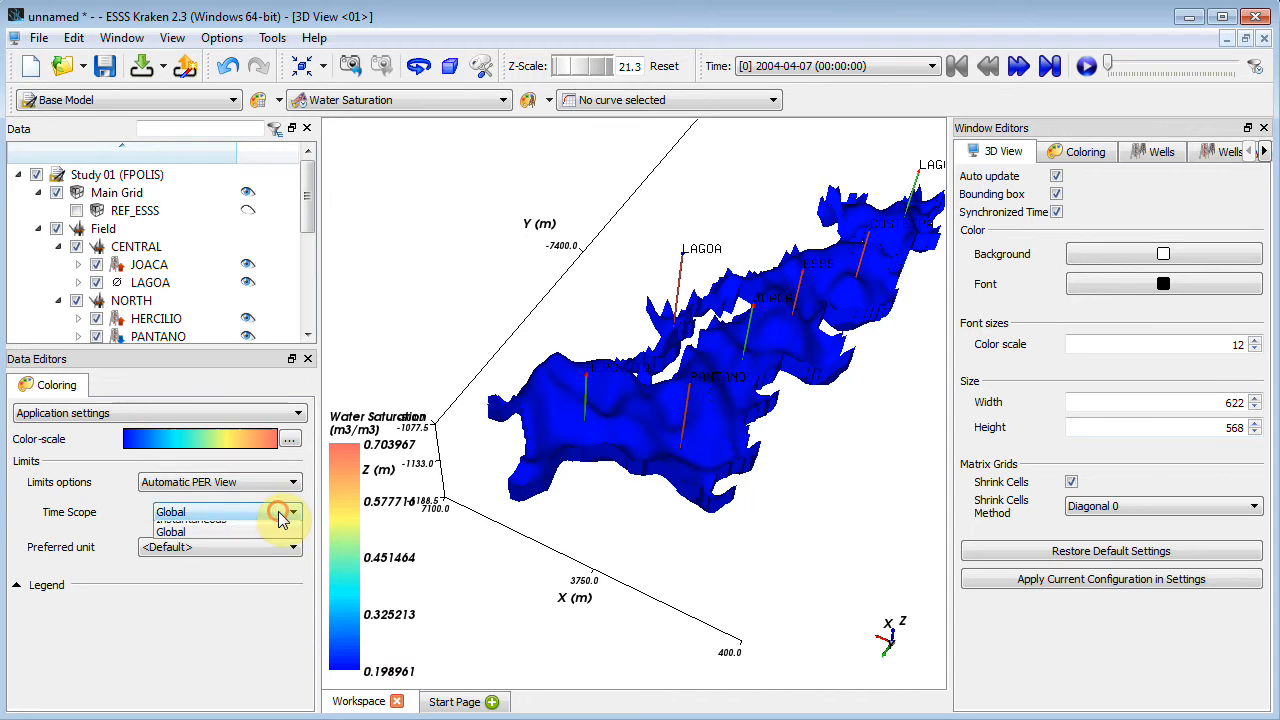
left_click(258, 529)
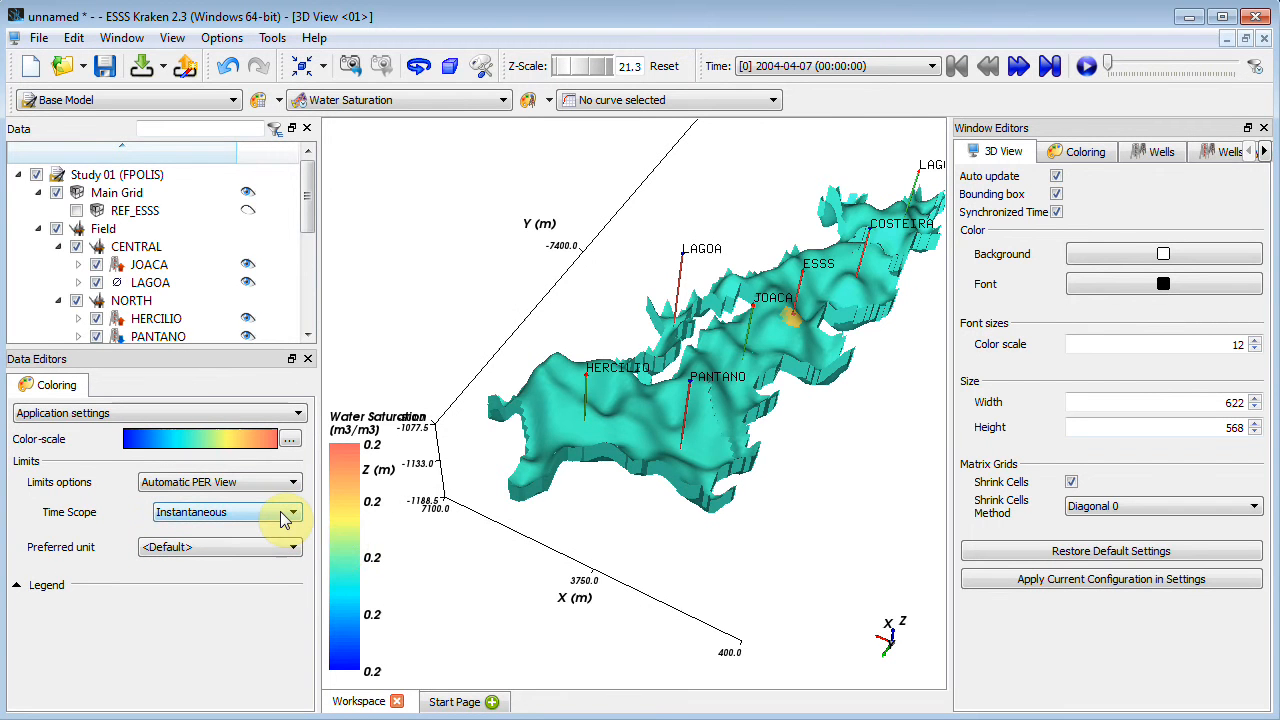
left_click(284, 518)
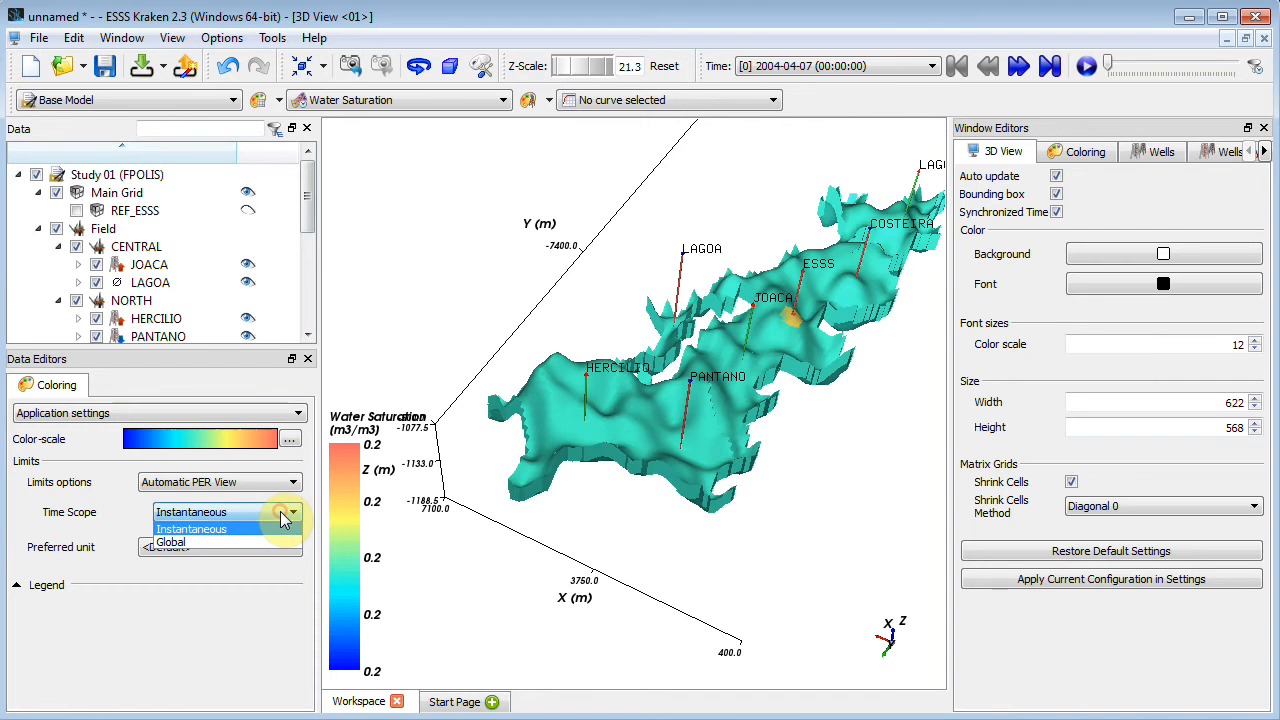
left_click(276, 545)
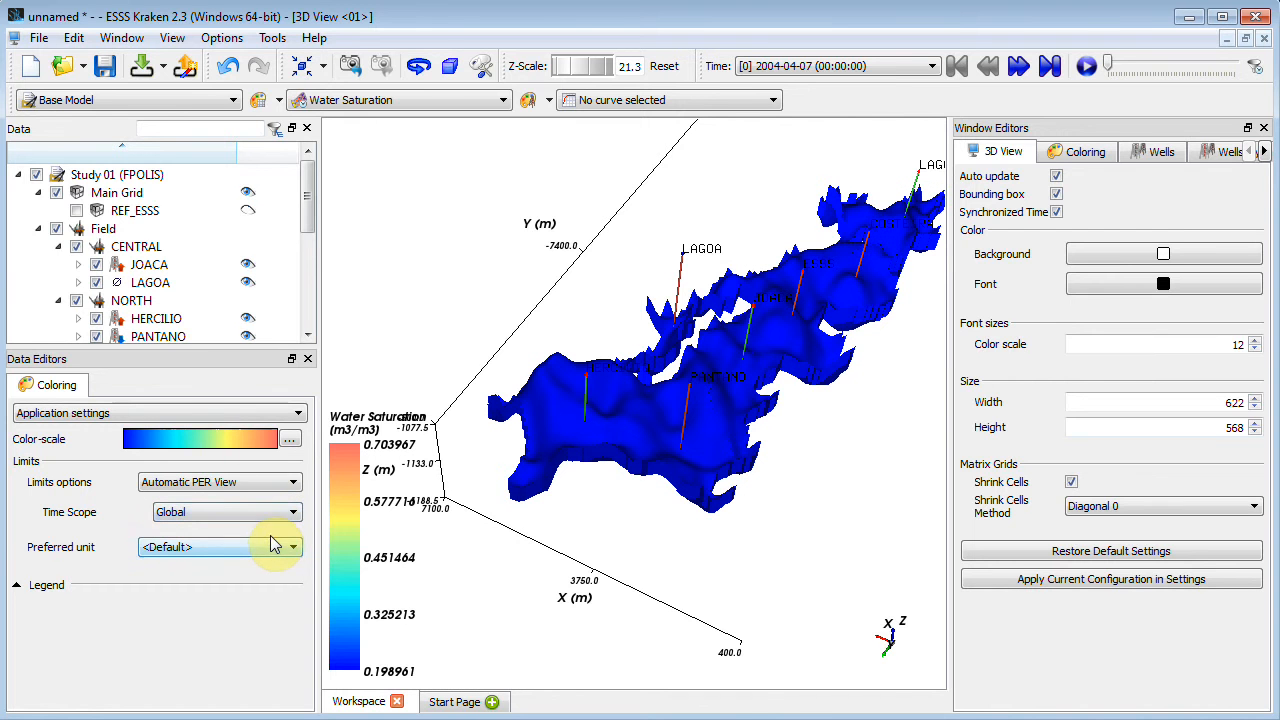
- Select the Main Grid and set the displayed time step to [10] 2006-09-24
left_click(117, 193)
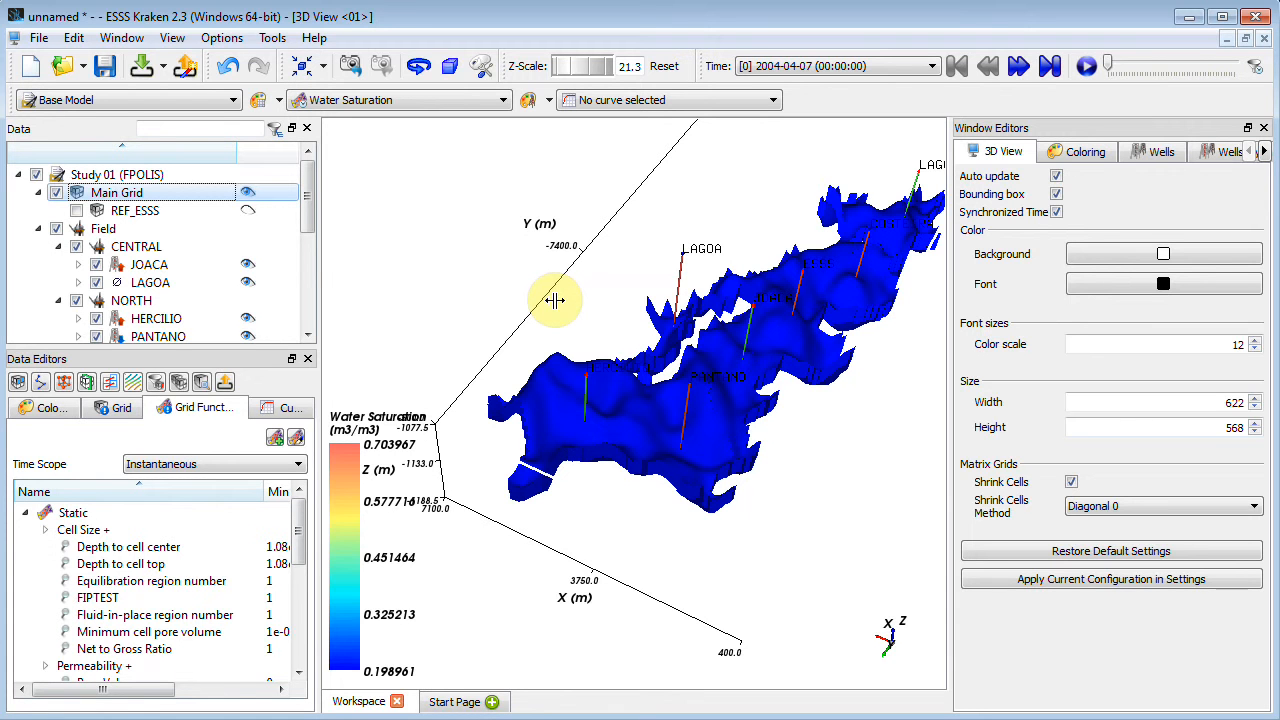
scroll(793, 70, "down", 1)
left_click(793, 70)
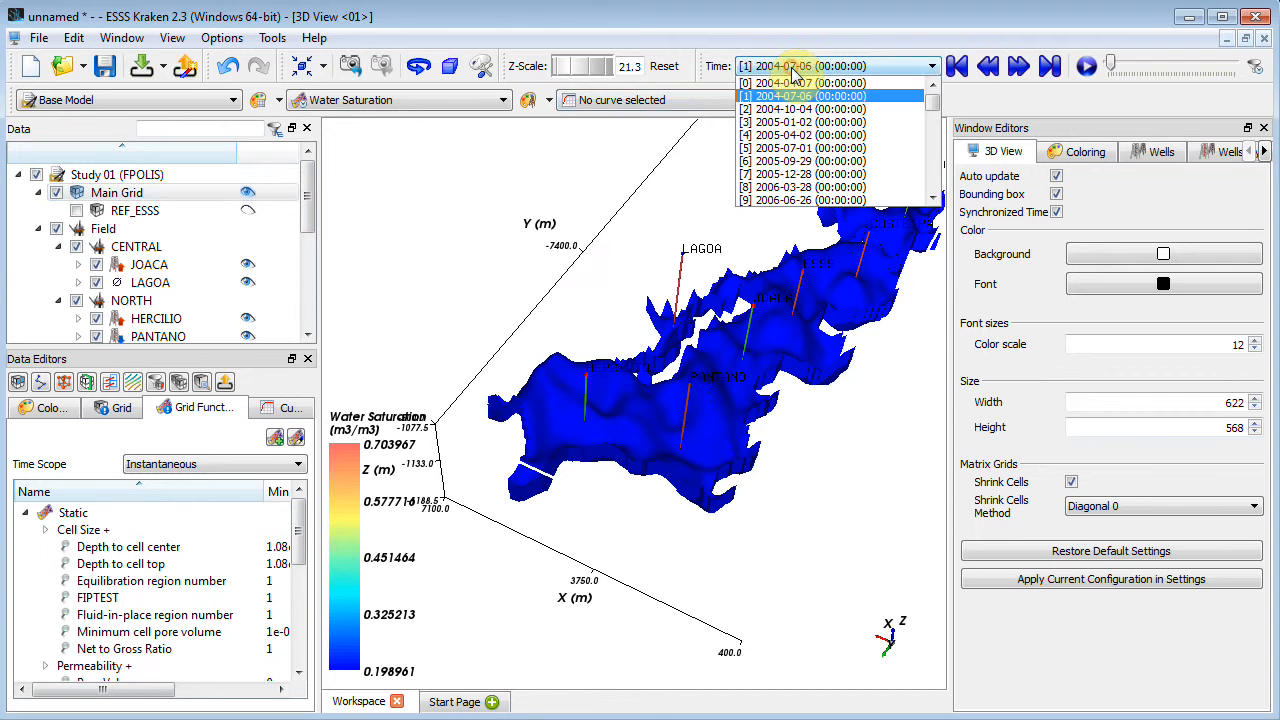
scroll(786, 195, "down", 1)
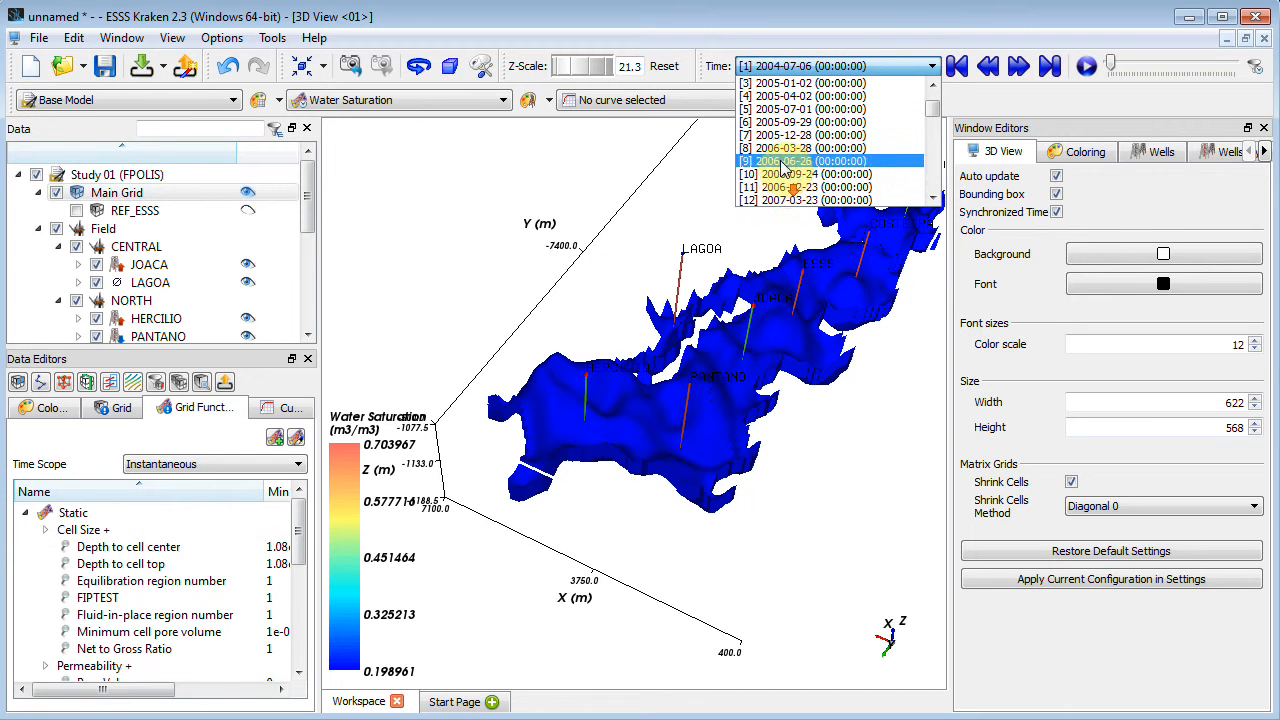
left_click(784, 182)
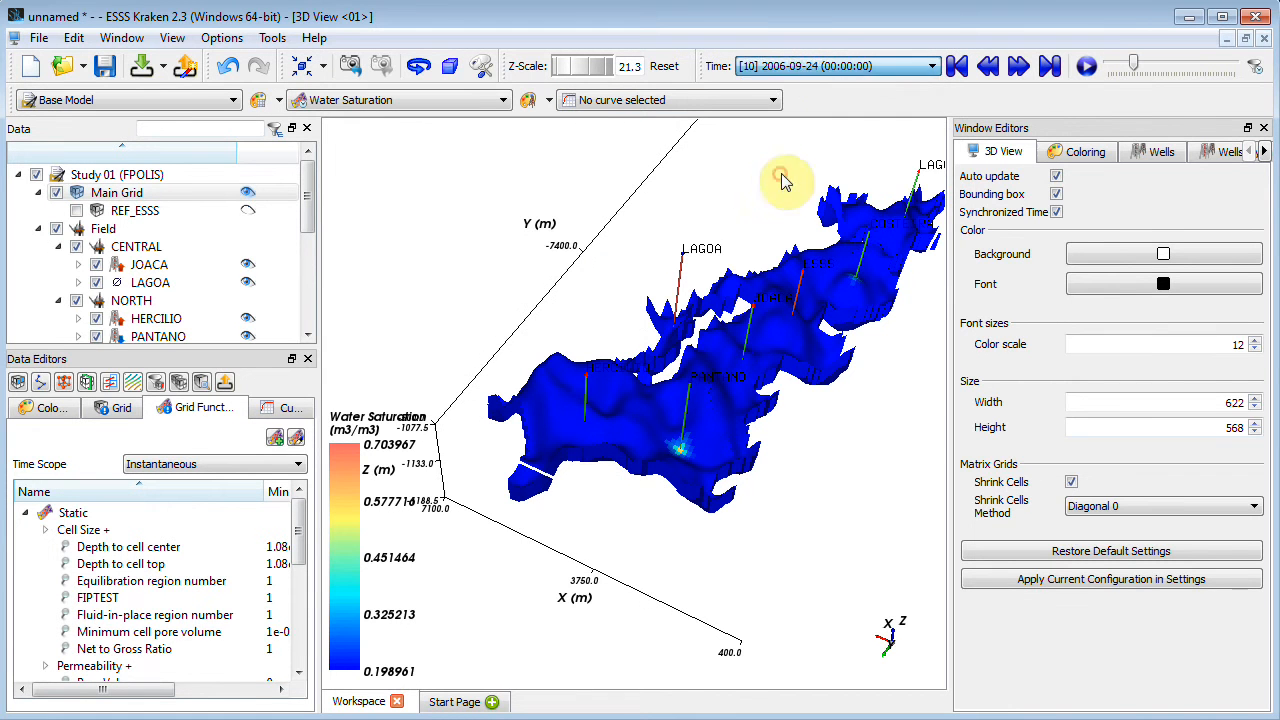
- Set the displayed time step to [20] 2009-03-12 and advance it step by step to [24] 2011-03-02
left_click(820, 66)
scroll(931, 170, "down", 1)
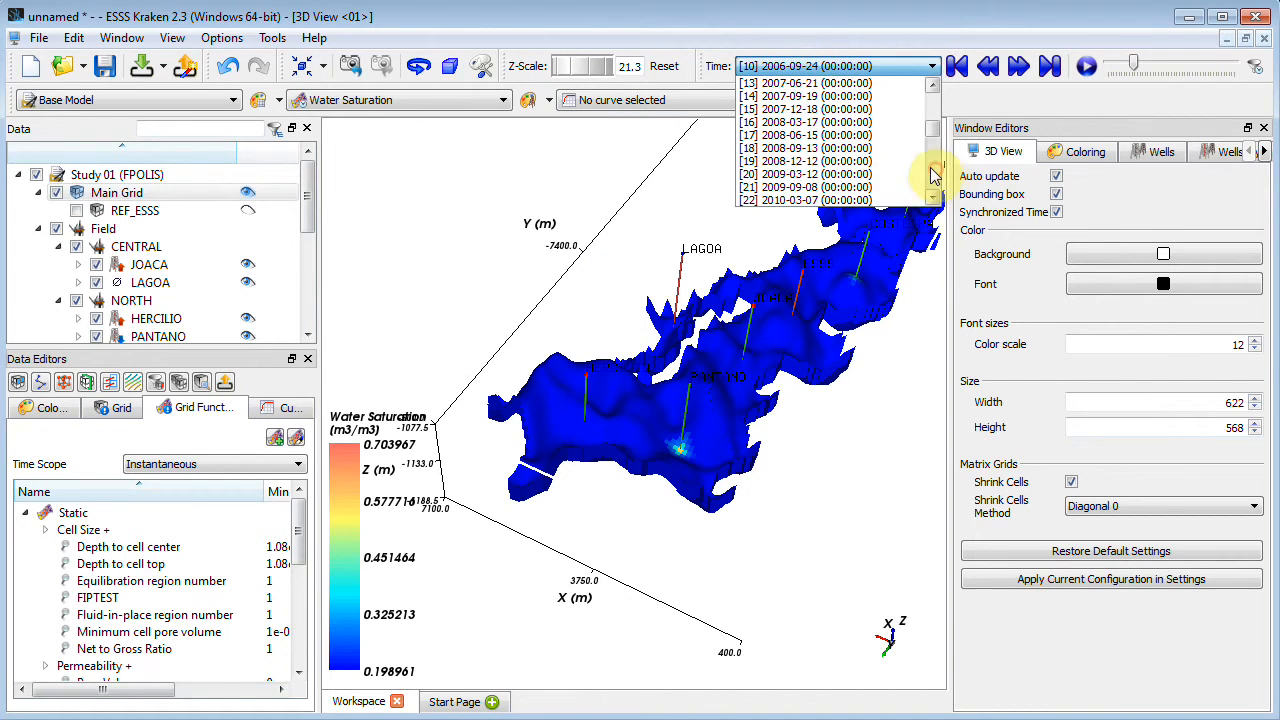
left_click(850, 176)
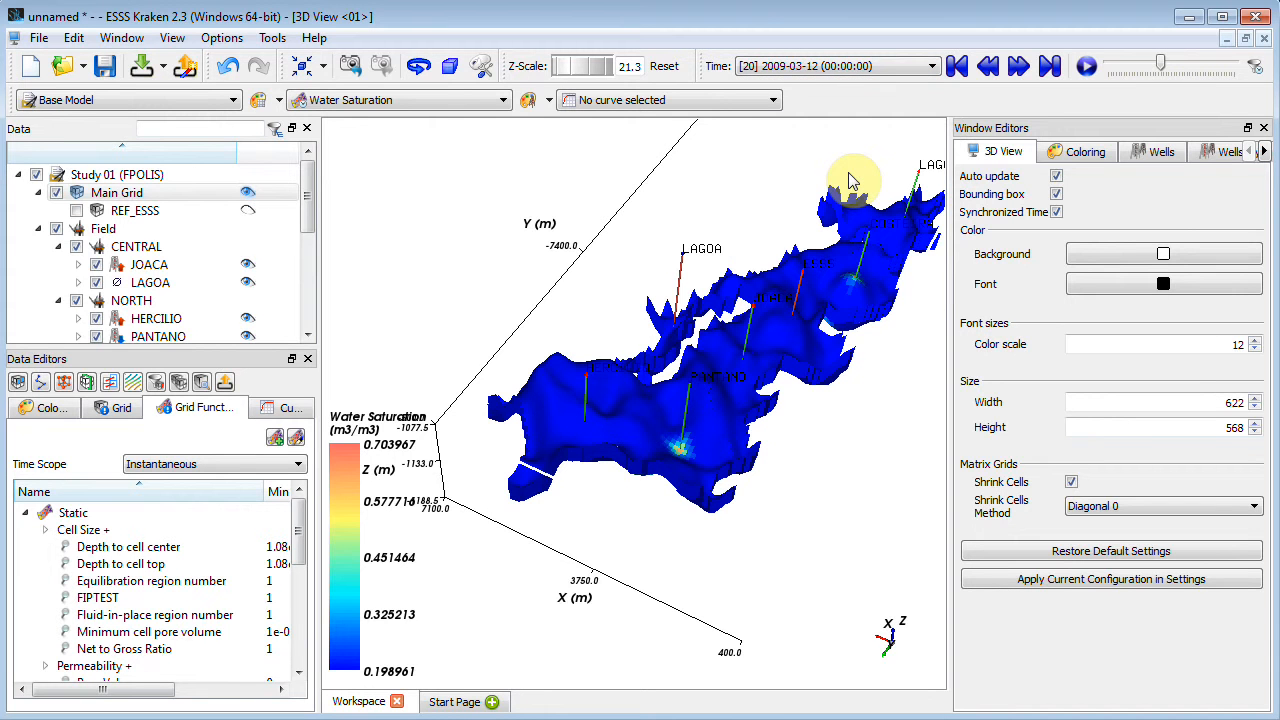
left_click(1018, 66)
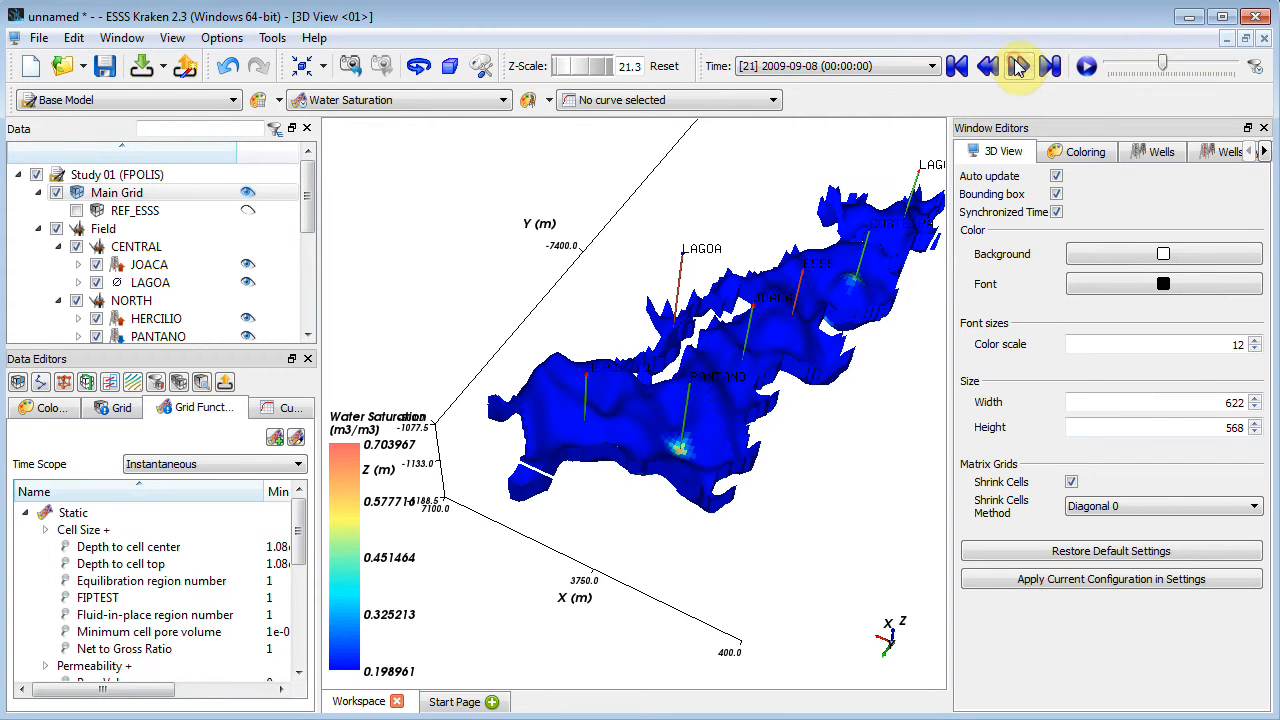
left_click(1018, 66)
left_click(1018, 66)
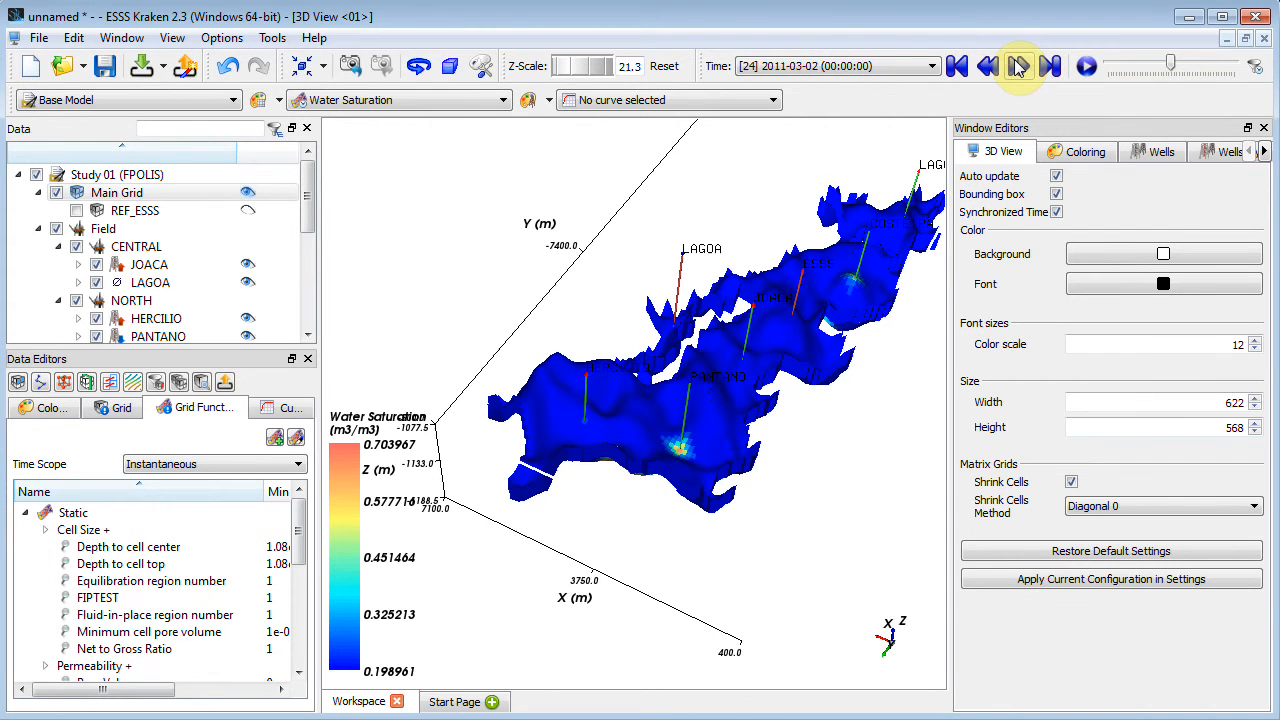
- Play the Water Saturation animation from the first time step and pause it at [37] 2023-12-24
left_click(957, 66)
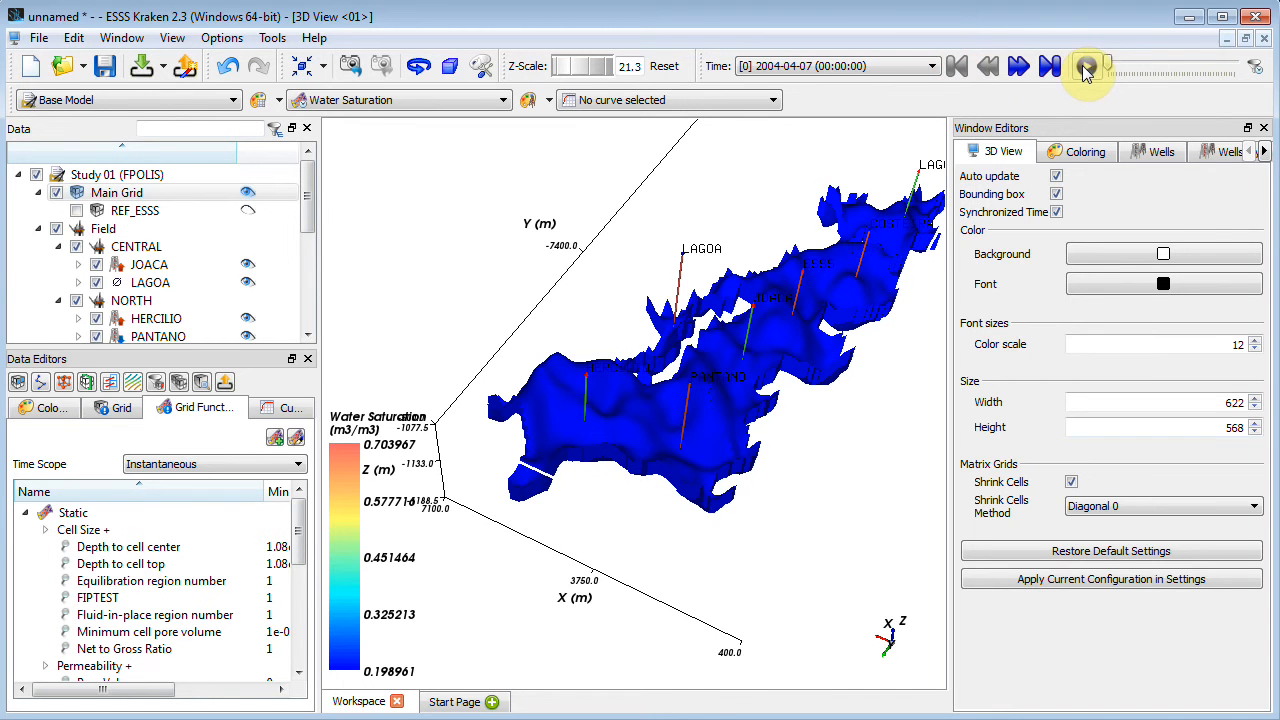
left_click(1087, 68)
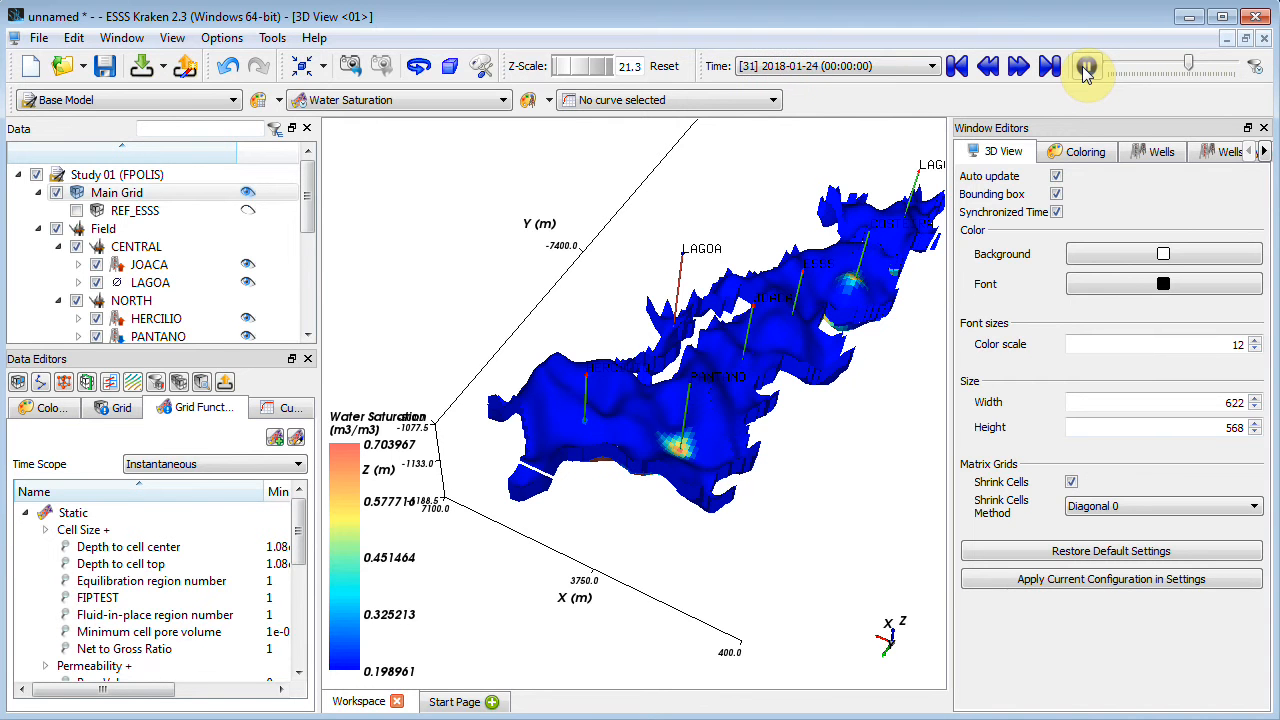
left_click(1087, 68)
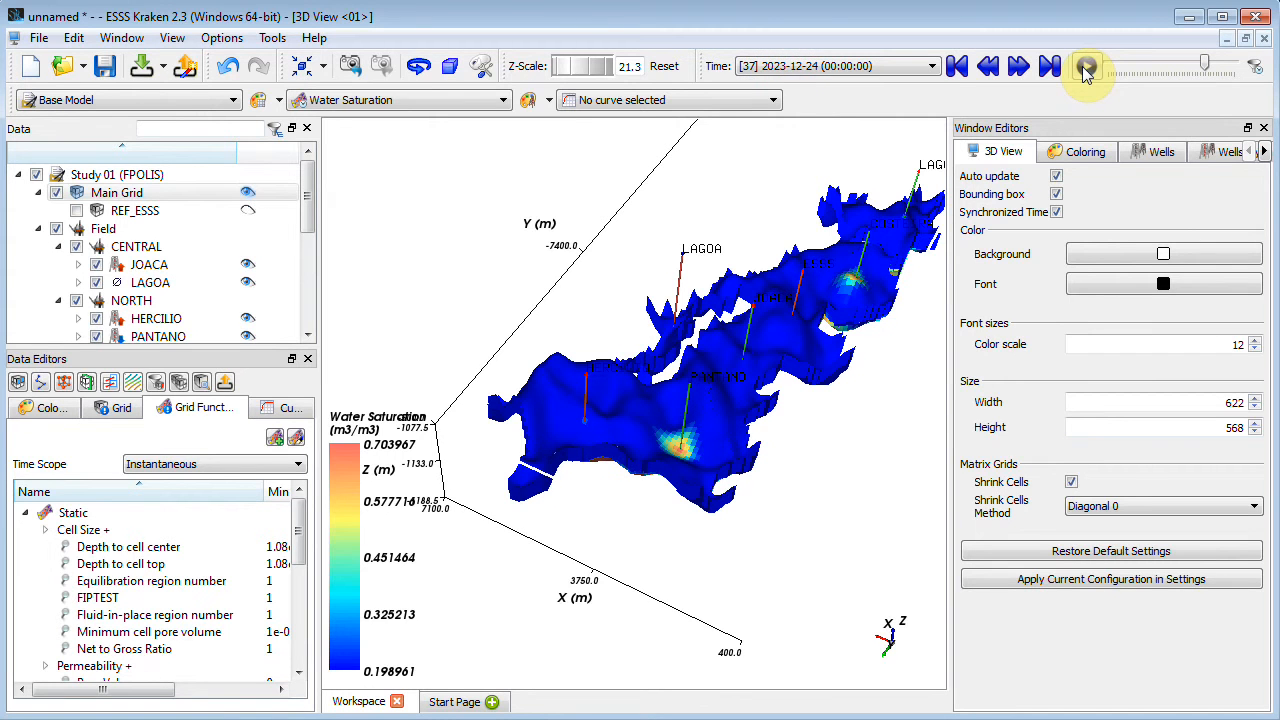
- Close the Window Editors and copy an image of the rotated 3D view, showing the whole reservoir, to the clipboard
left_click_drag(749, 457, 775, 410)
left_click_drag(676, 388, 697, 343)
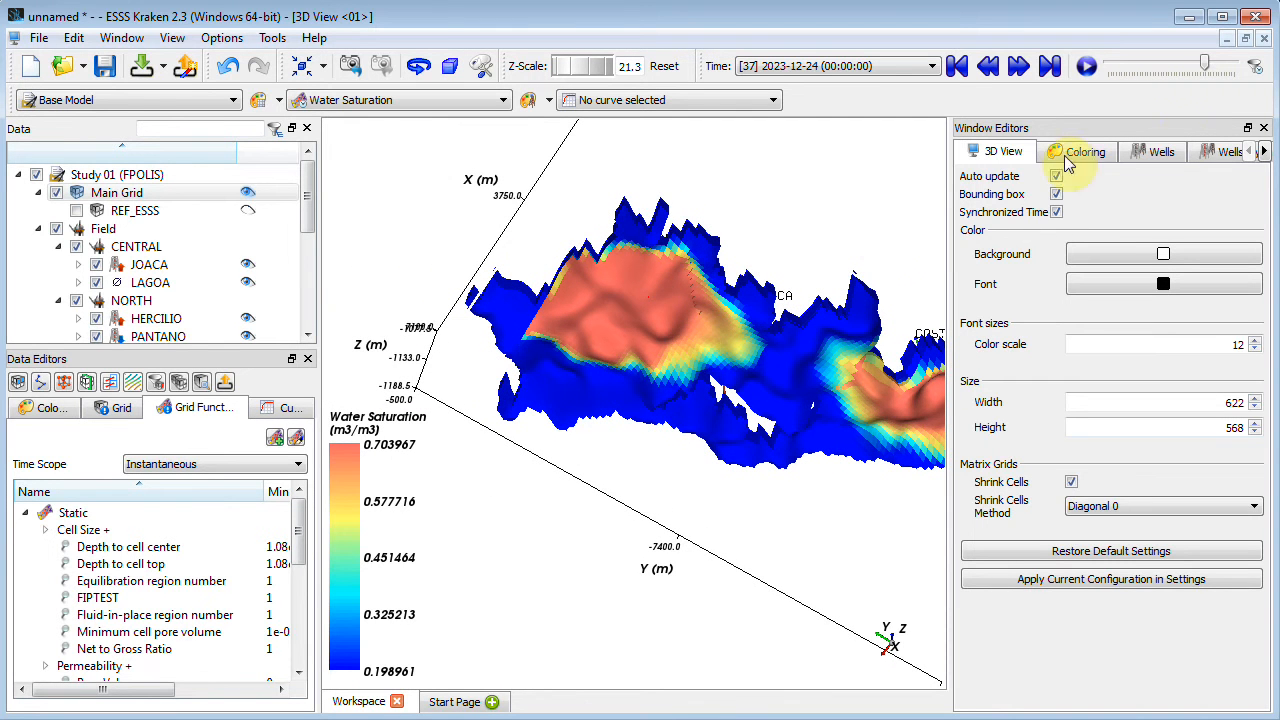
left_click(1264, 128)
middle_click_drag(1000, 374, 908, 384)
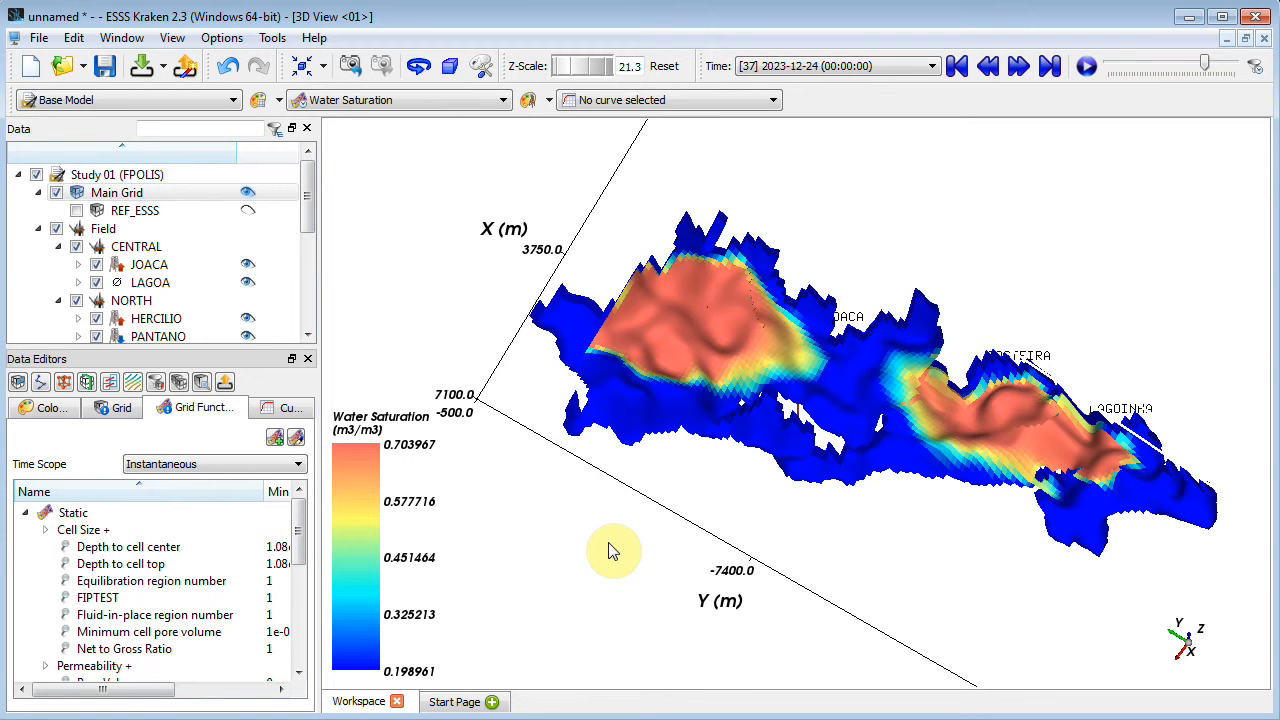
key("ctrl+c")
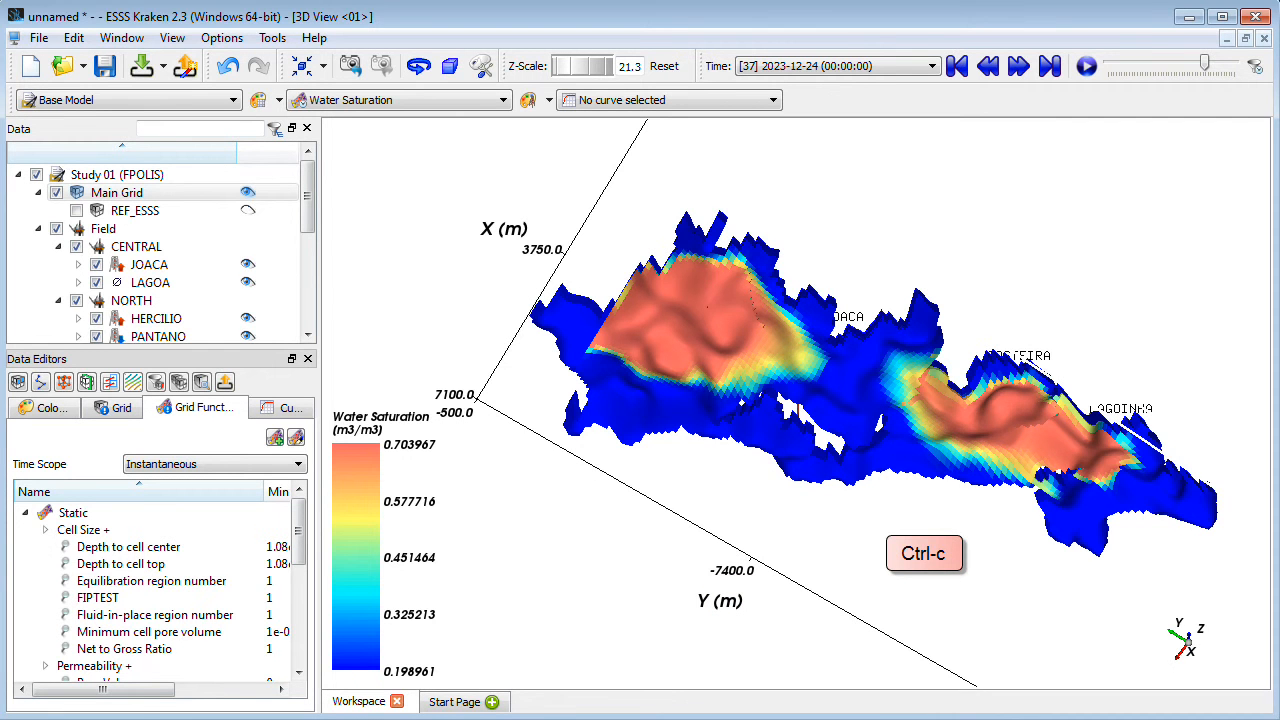
- Switch to PowerPoint and paste the copied 3D view image onto the first slide of the presentation
left_click_drag(905, 718, 941, 21)
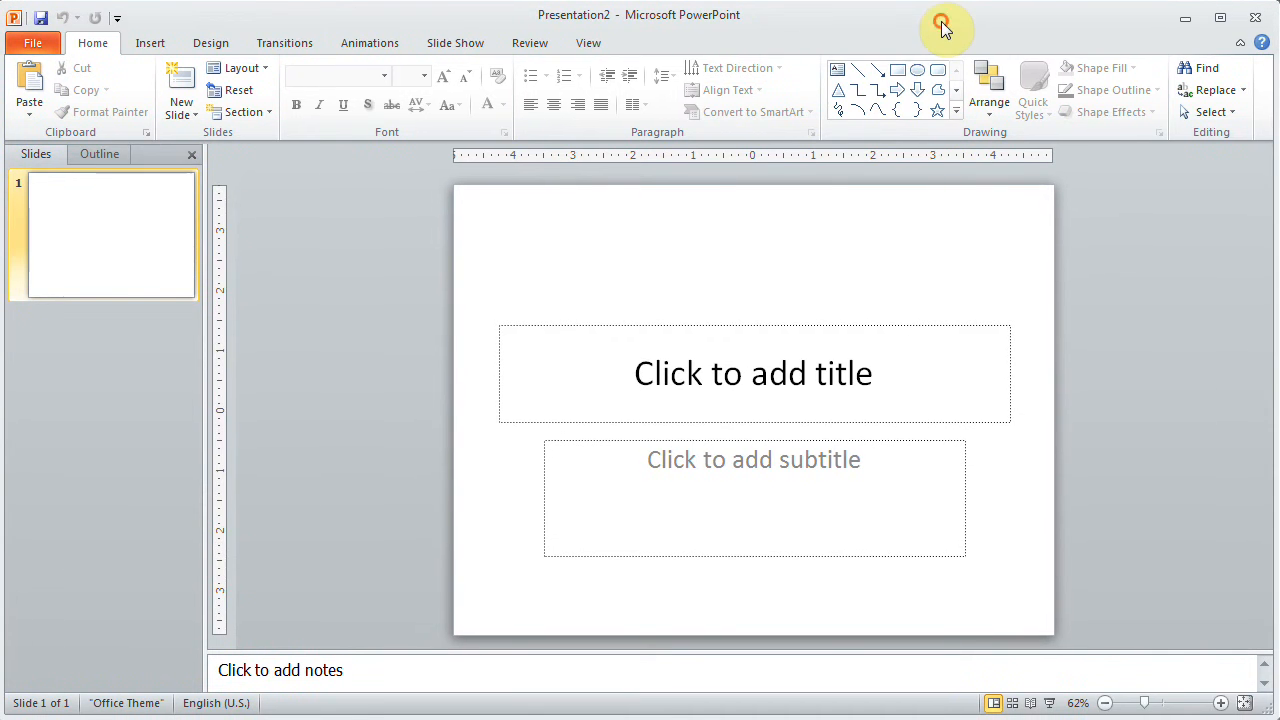
left_click(491, 500)
key("ctrl+v")
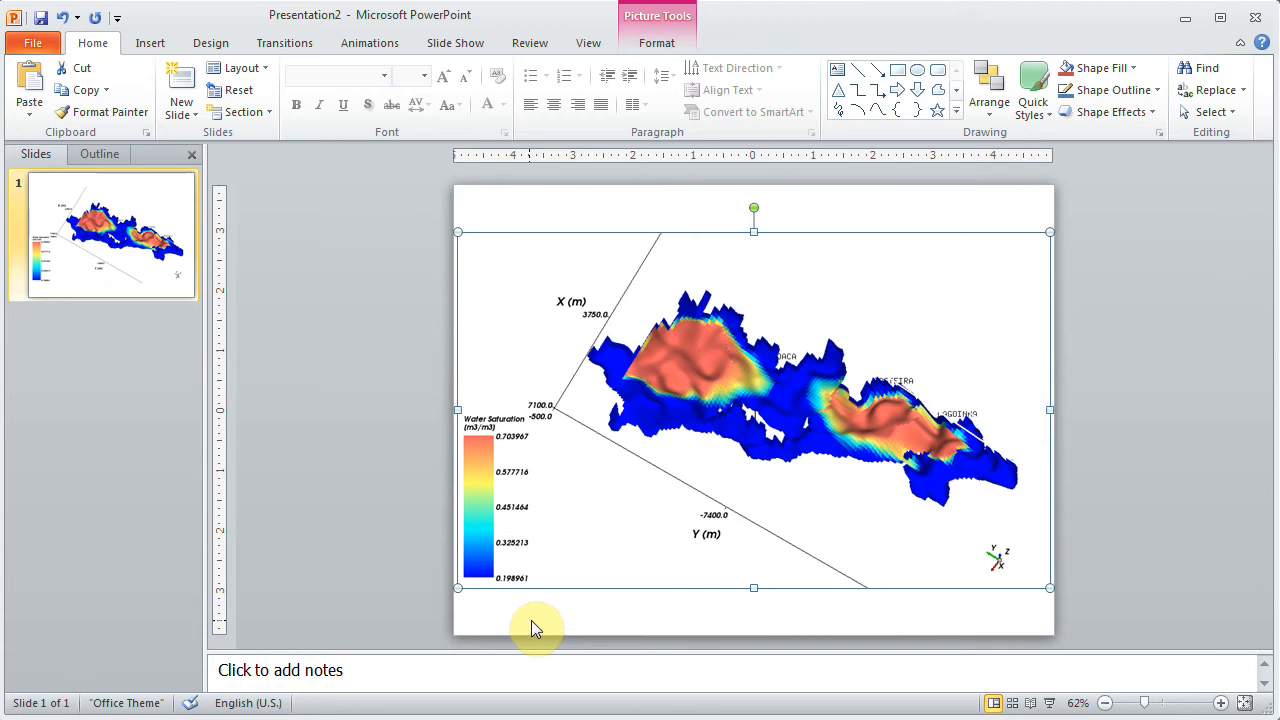
left_click(1222, 703)
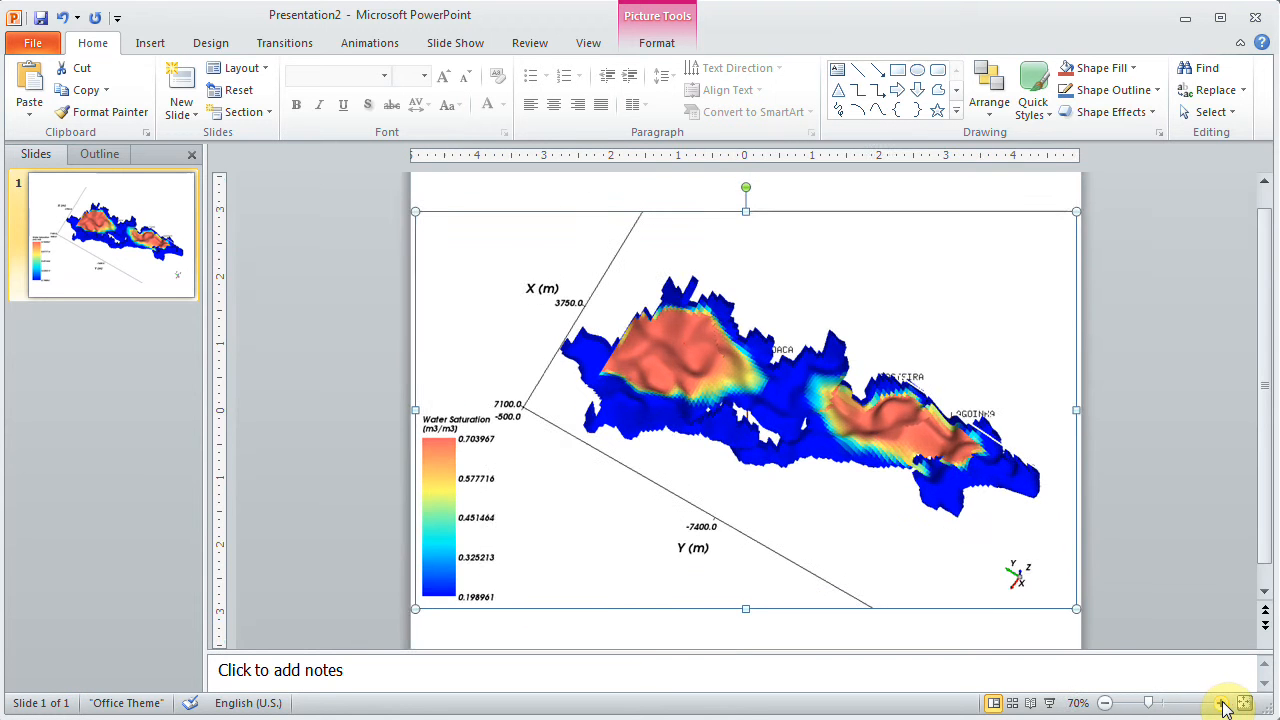
left_click(1222, 703)
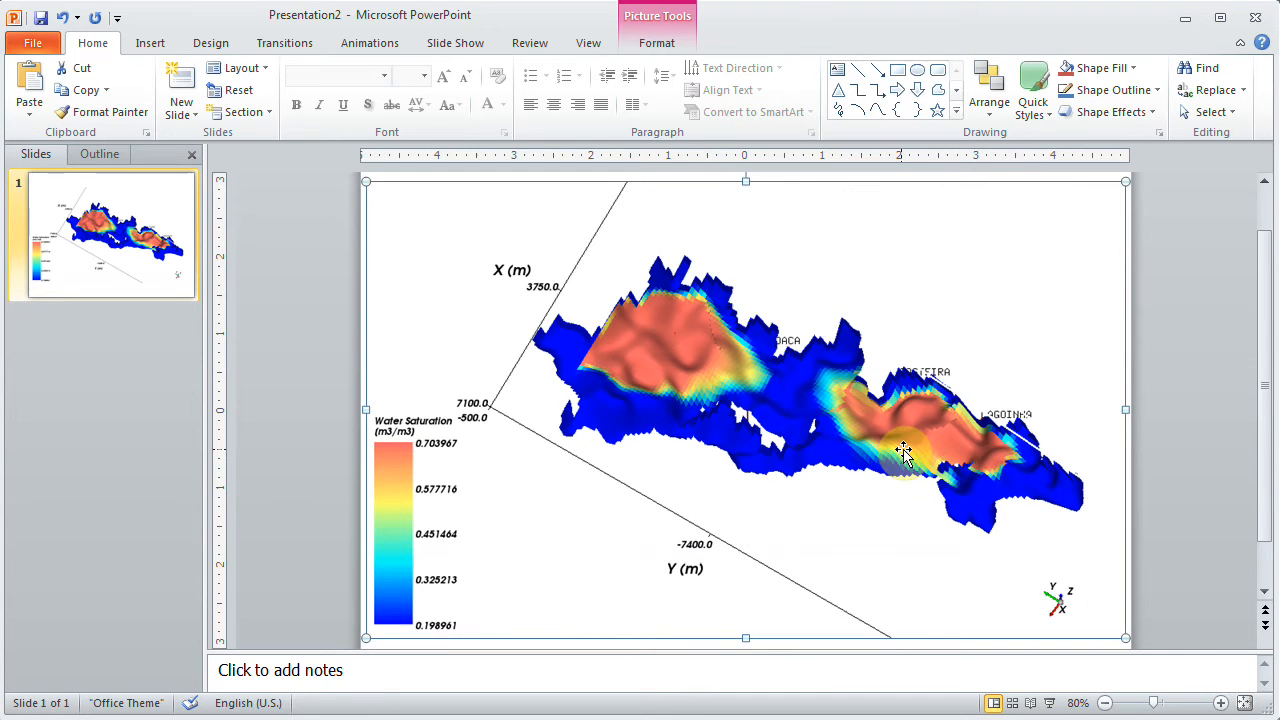